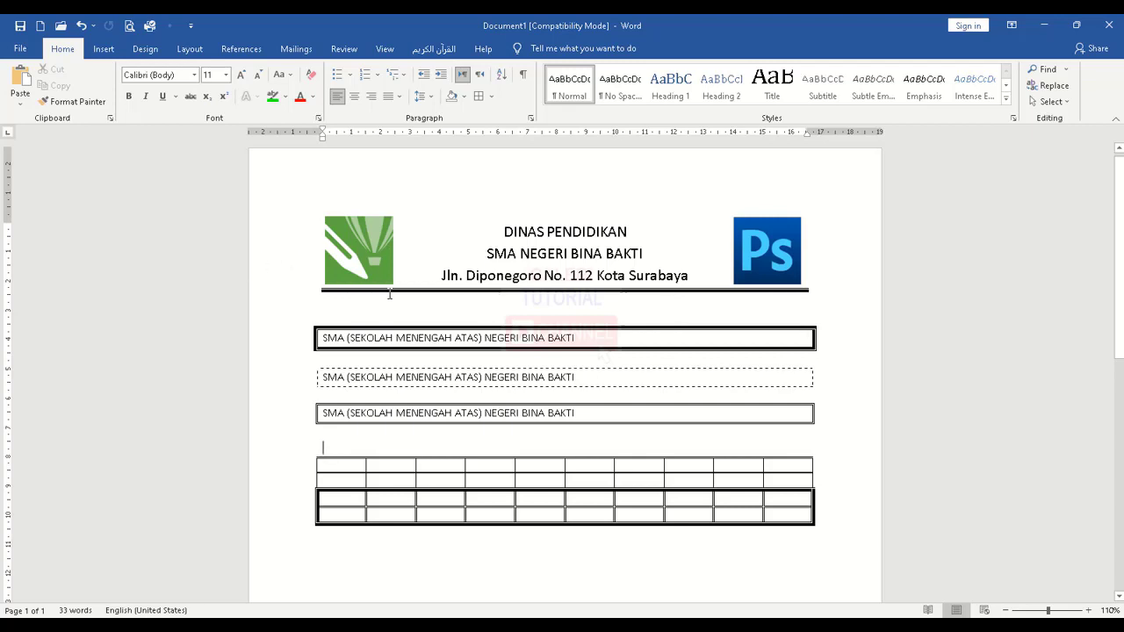
Reposition the green logo and the Ps logo on either side of the existing letterhead text
click(360, 251)
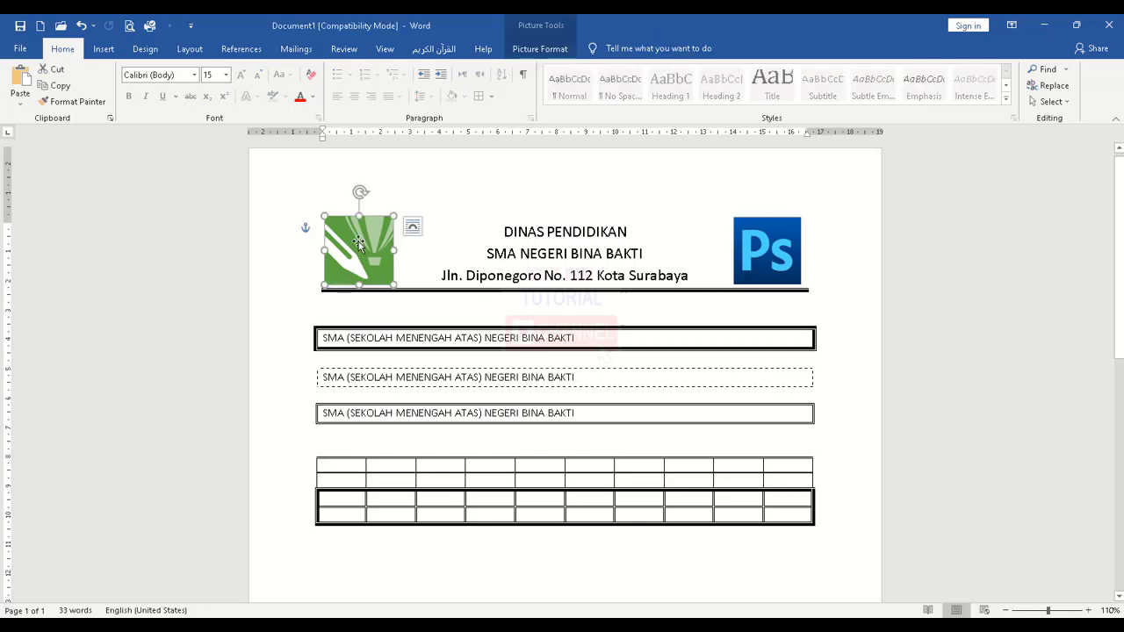
mouse_move(358, 241)
mouse_down()
mouse_move(322, 218)
mouse_move(352, 248)
mouse_up()
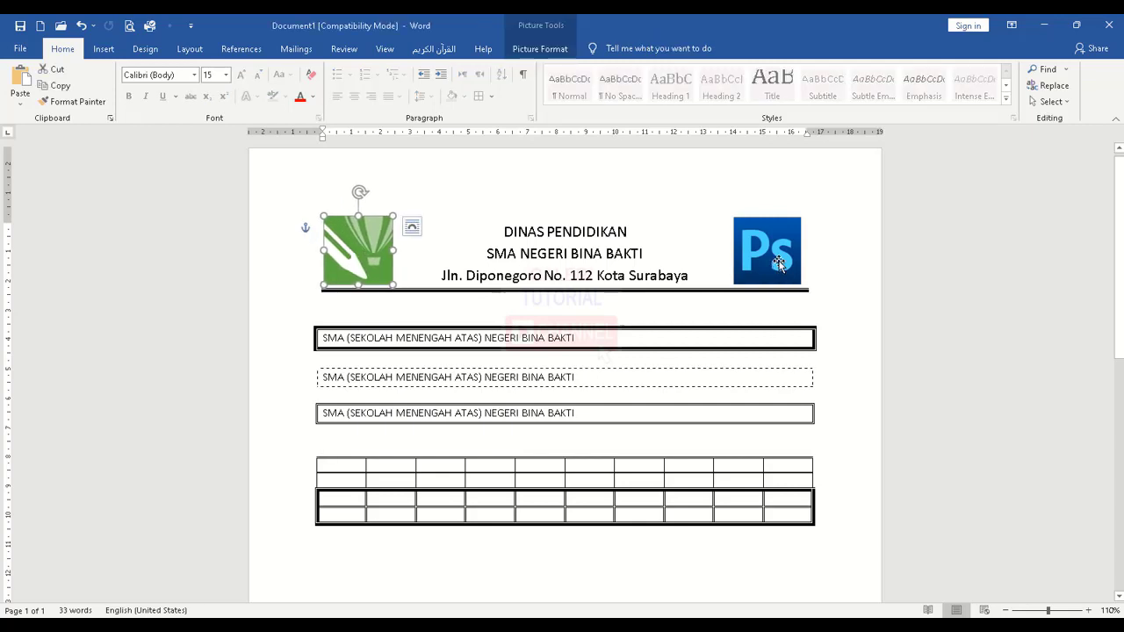
drag(768, 252, 775, 247)
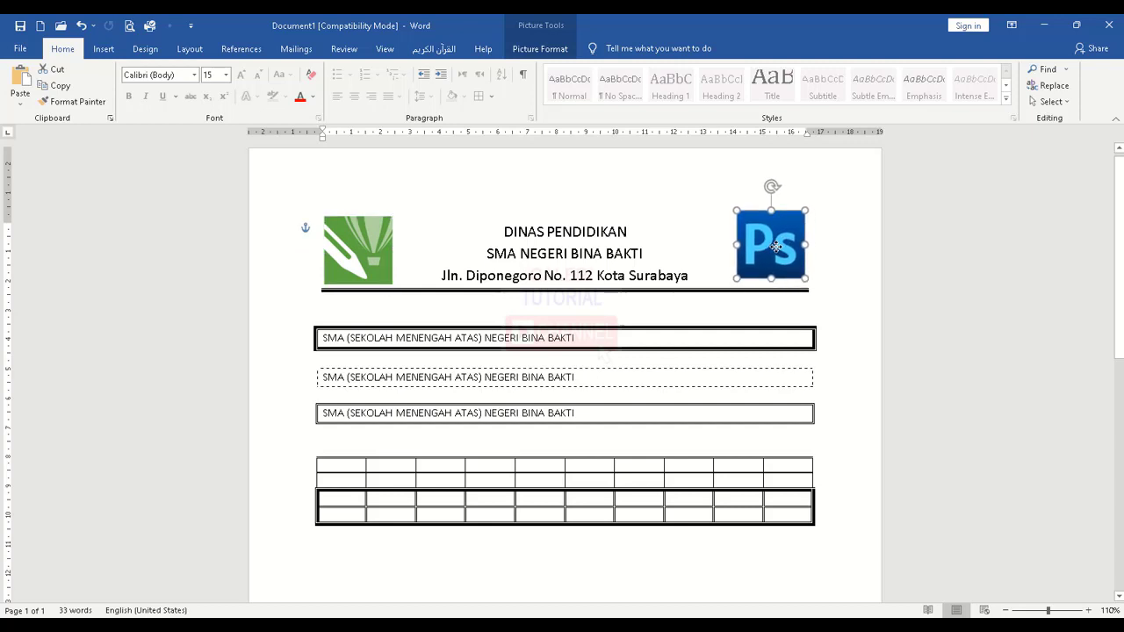
drag(376, 270, 376, 263)
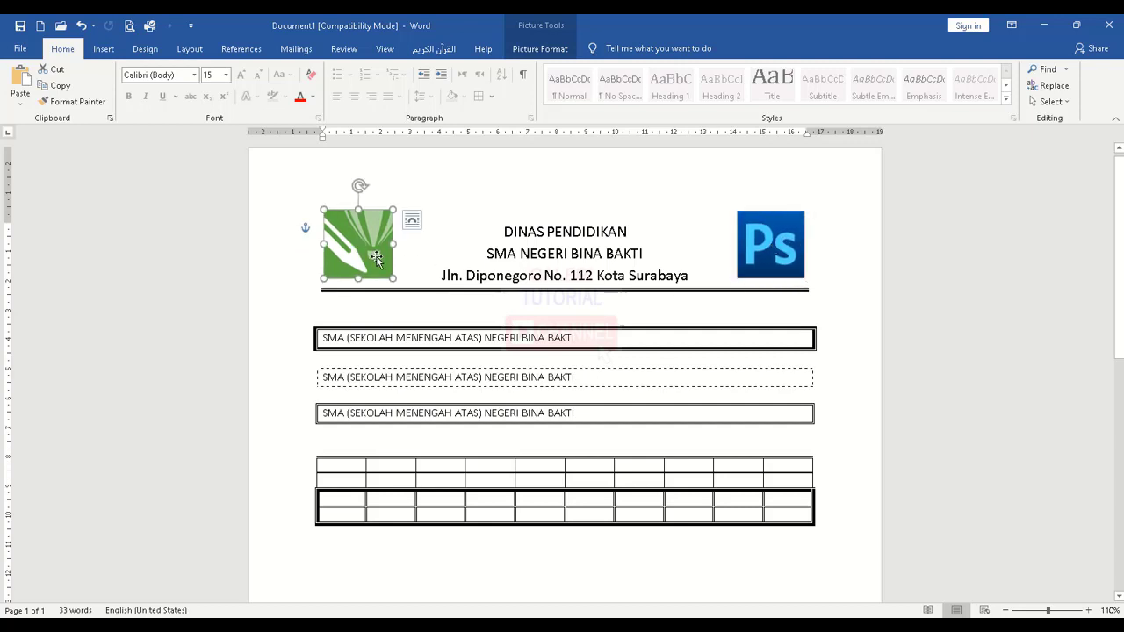
click(756, 252)
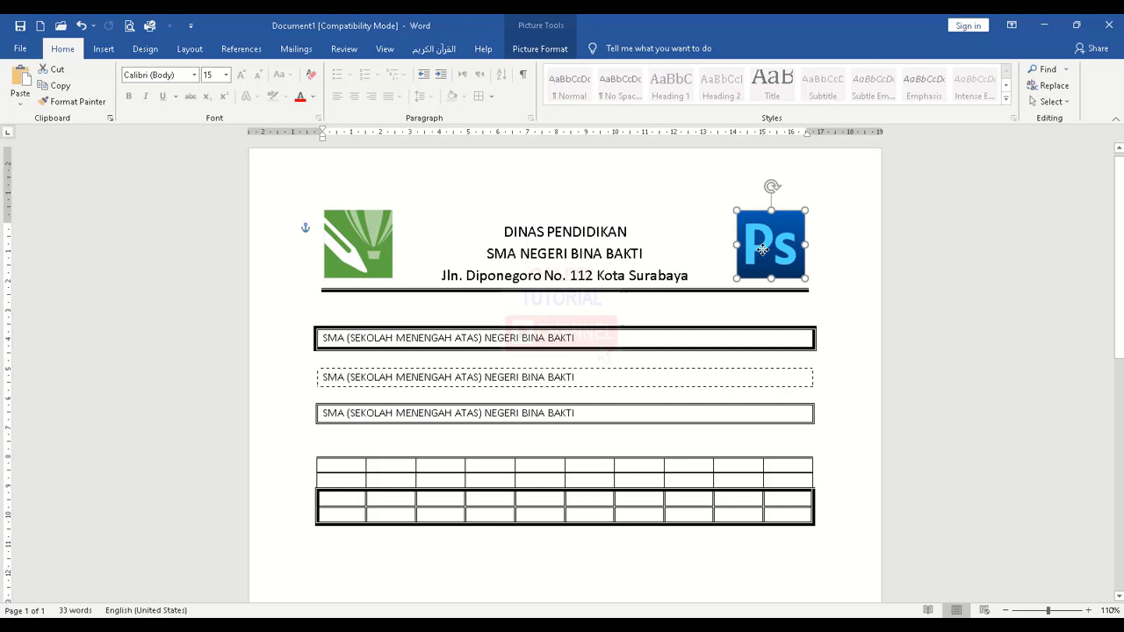
drag(762, 250, 763, 254)
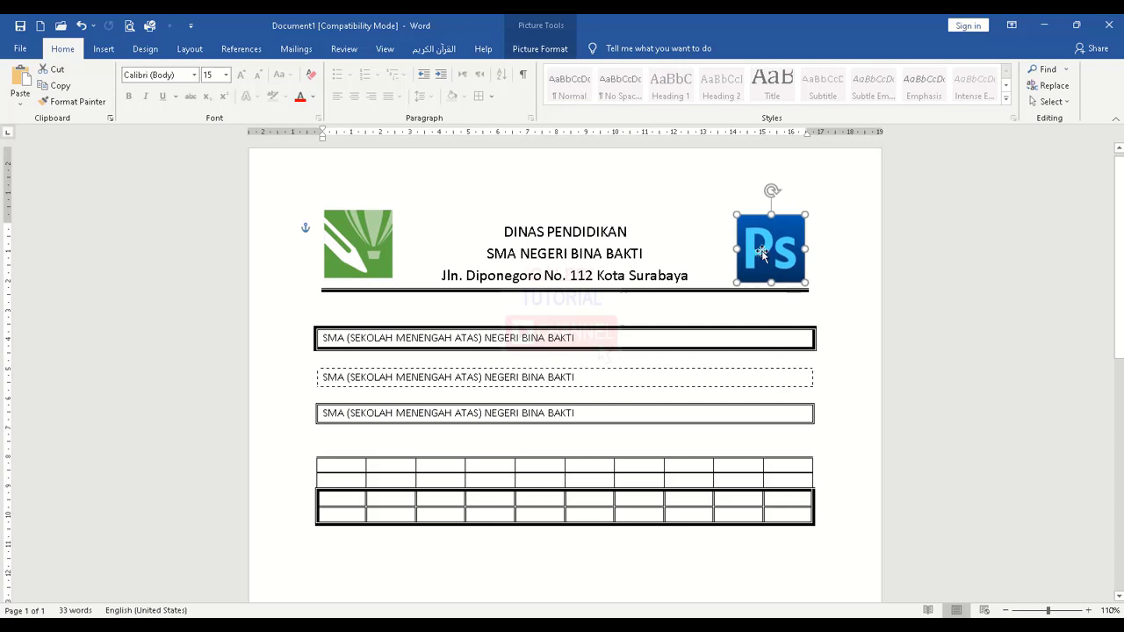
click(438, 275)
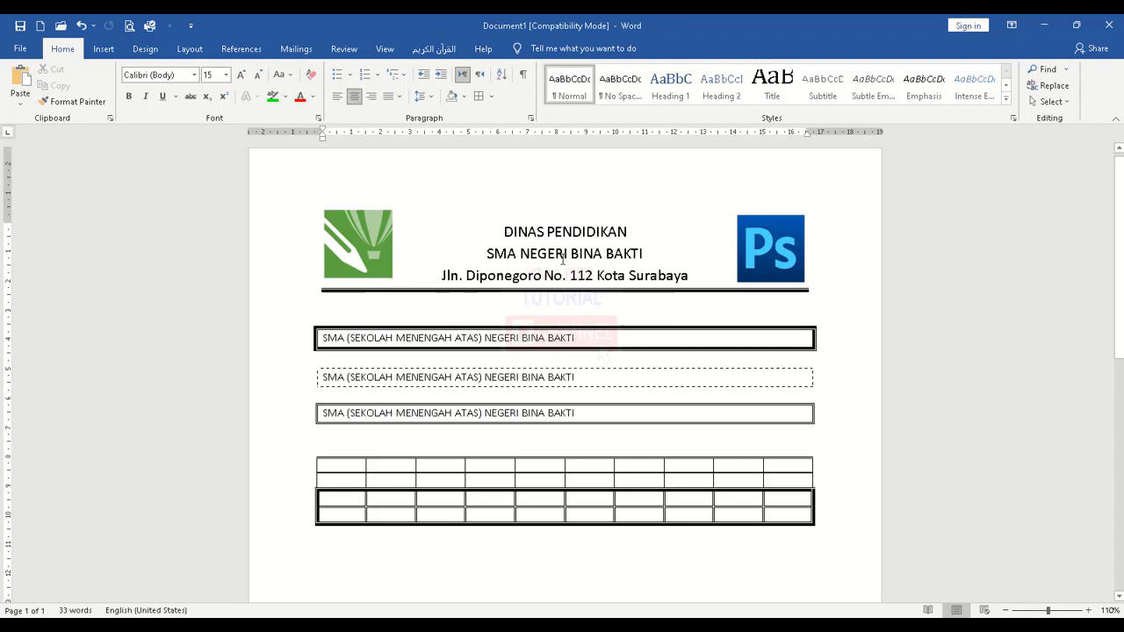
click(582, 340)
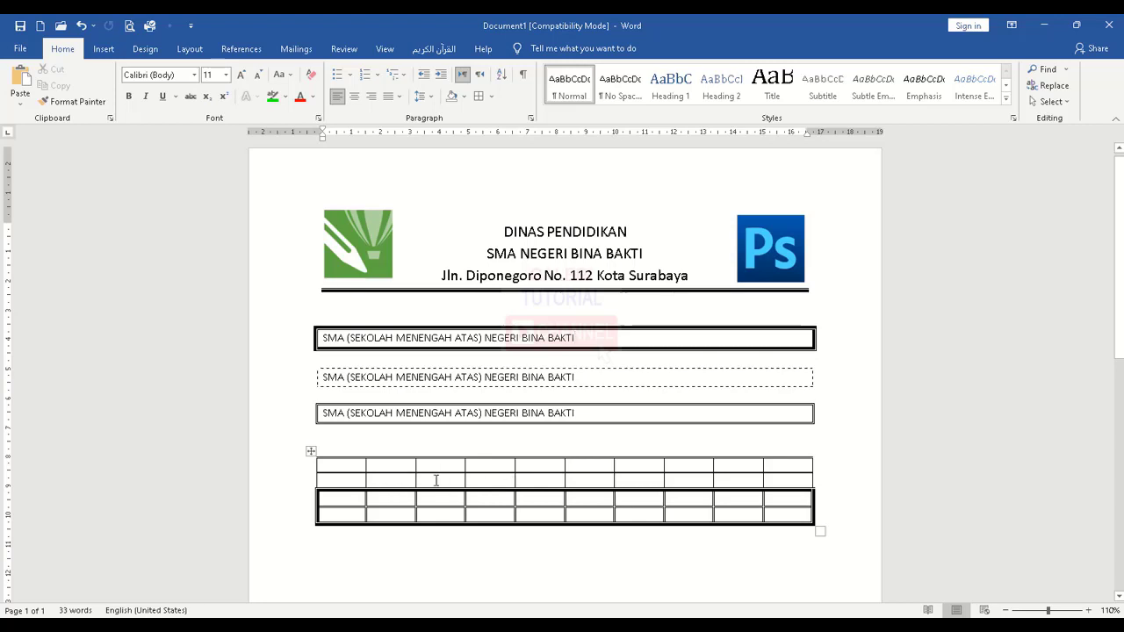
click(106, 48)
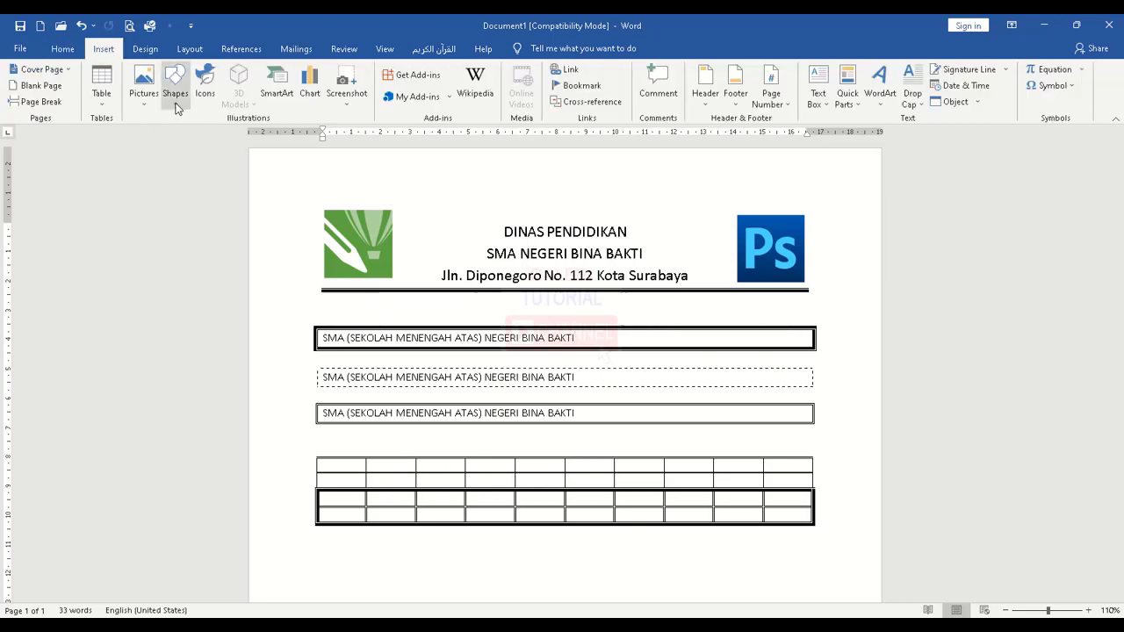
click(176, 98)
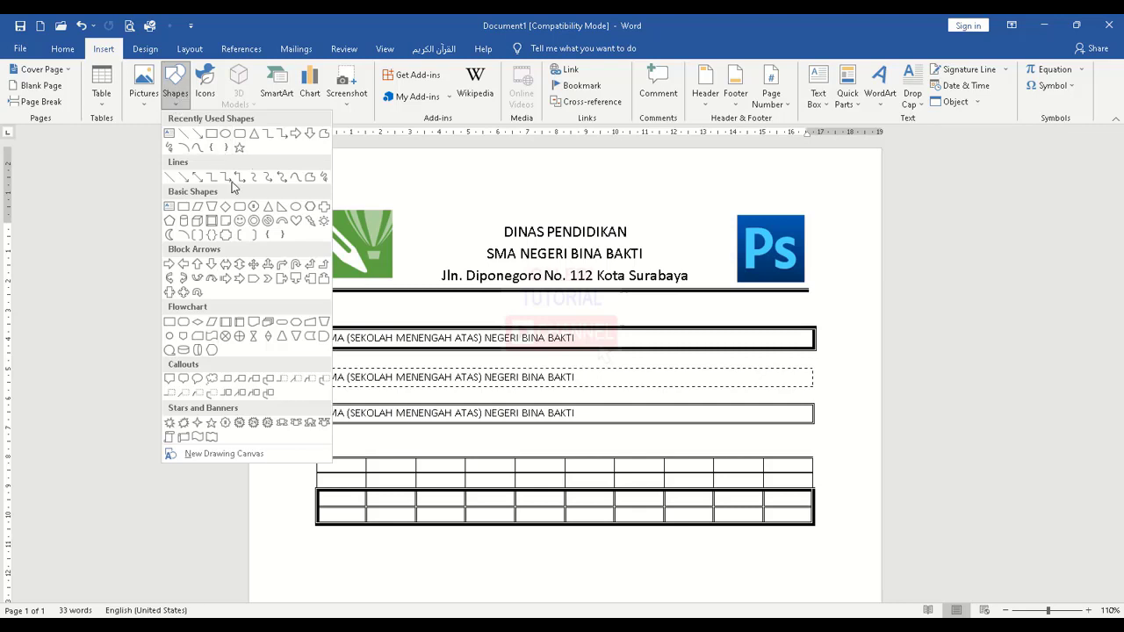
click(460, 342)
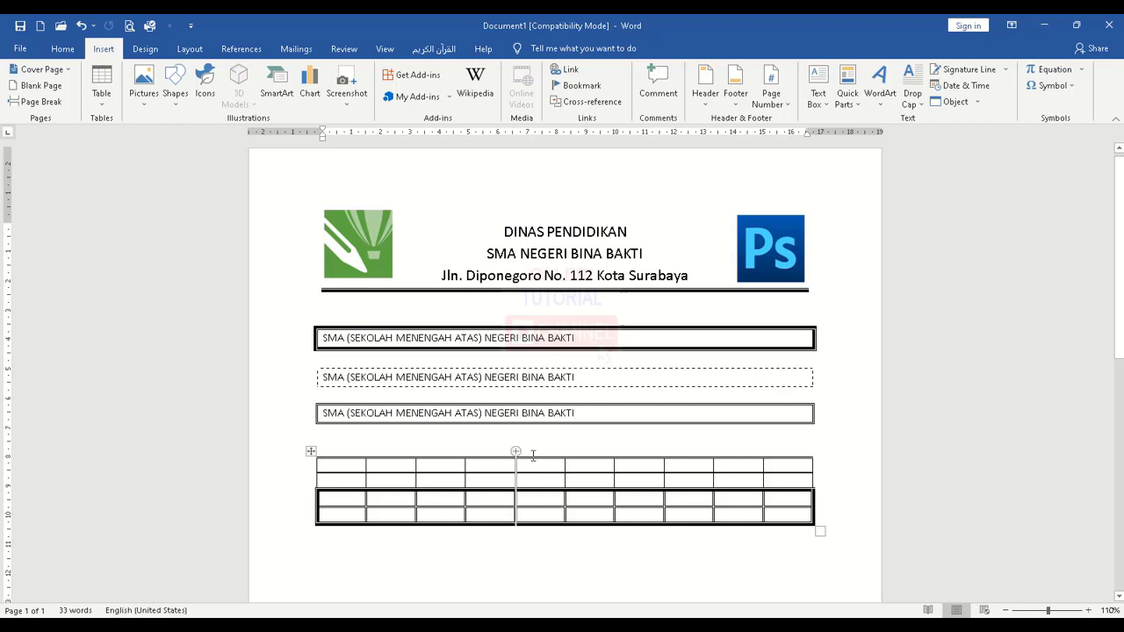
scroll(431, 547, down, 2)
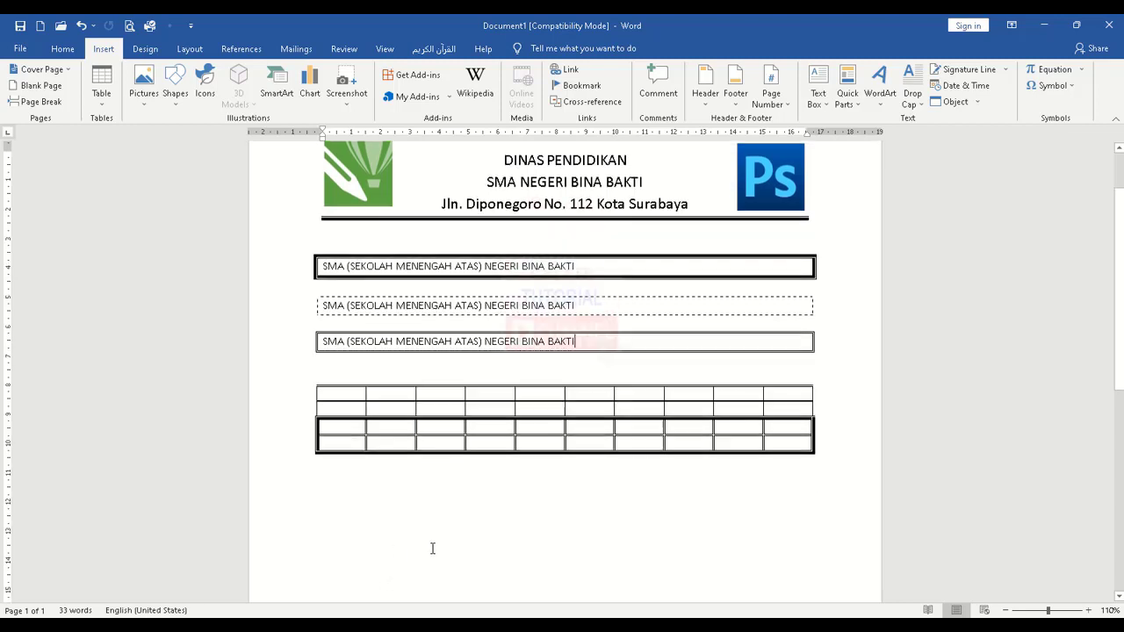
scroll(431, 548, up, 2)
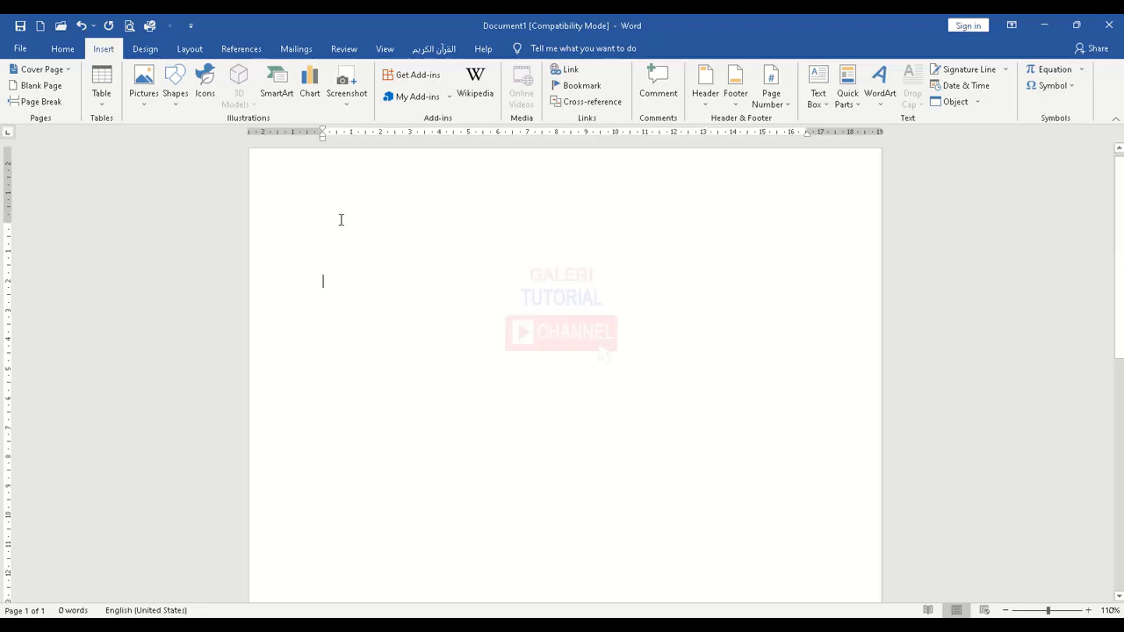
Enter the first two letterhead lines on the blank page: "DINAS PENDIDIKAN" and "SEKOLAH MENENGAH ATAS TARUNA BAKTI"
click(339, 225)
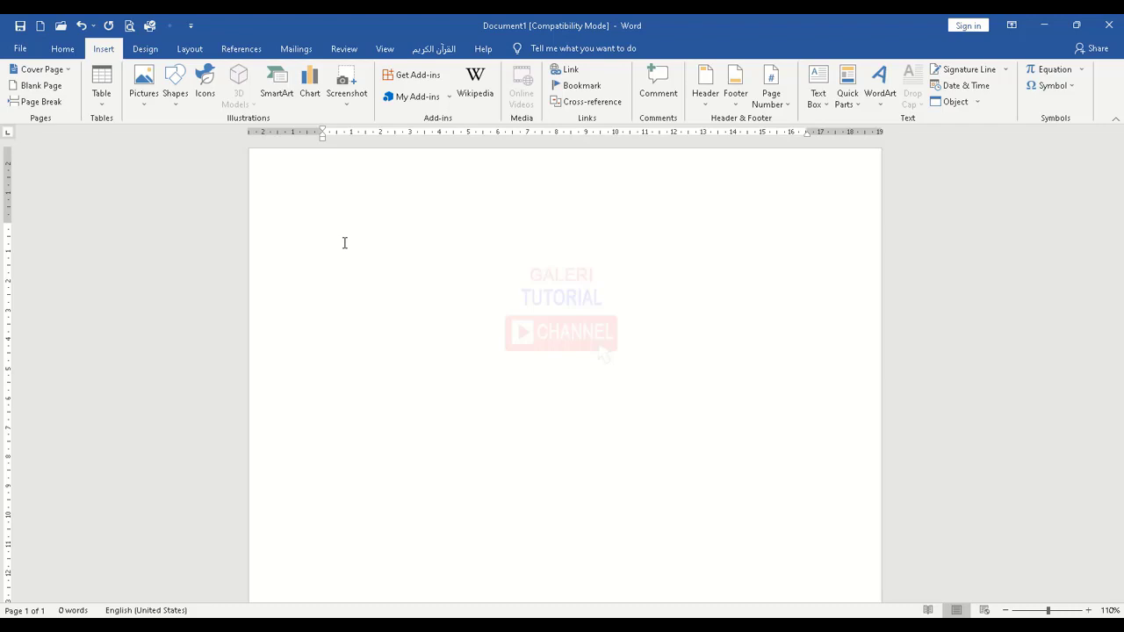
text(INAS PENDIDIKAN)
key(Return)
text(SEKOLAH MENENGAH AT)
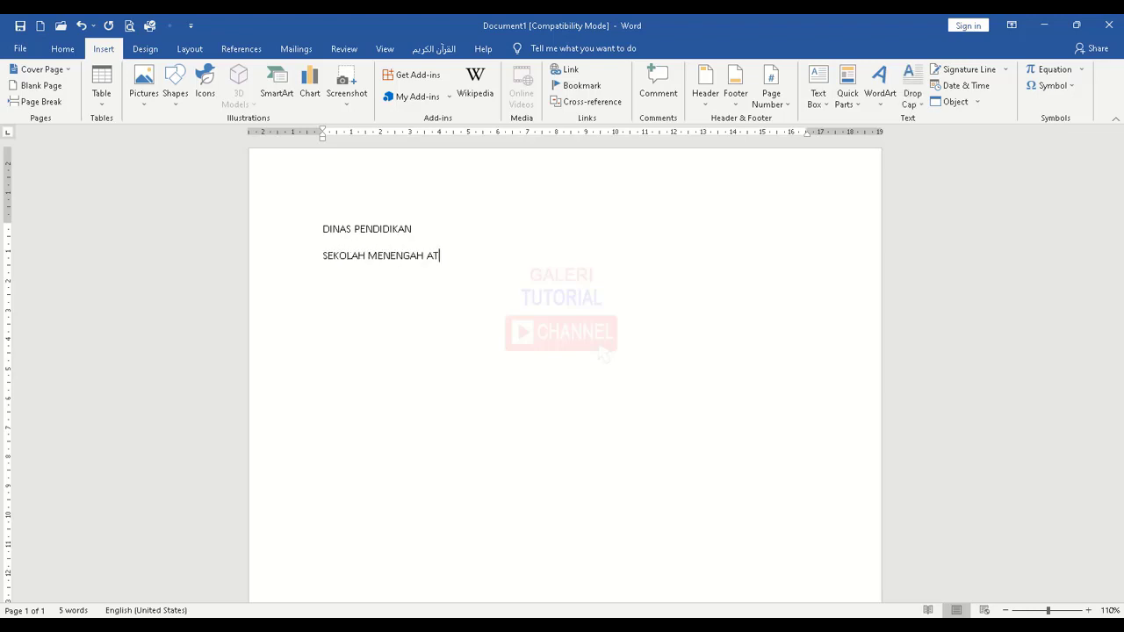
text(AS TARUNA BAKTI)
key(Return)
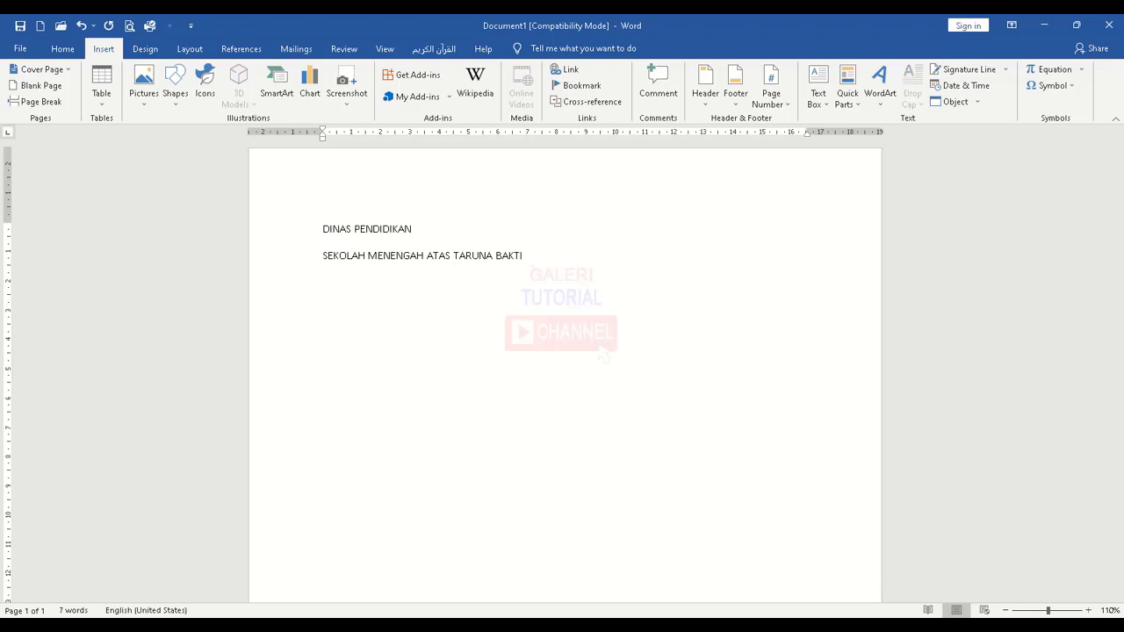
Write the school's street address in capitals as the third letterhead line, introduced by "ALAMAT :"
text(ALAMAT : JLN)
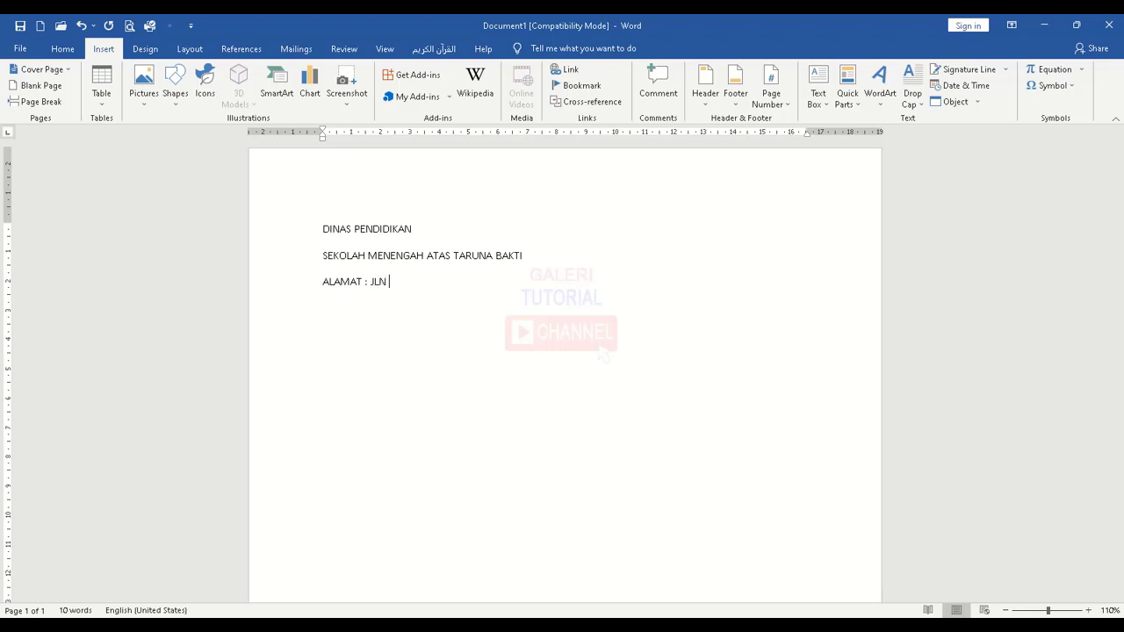
text(DIPONEGORO NO 112 SURA)
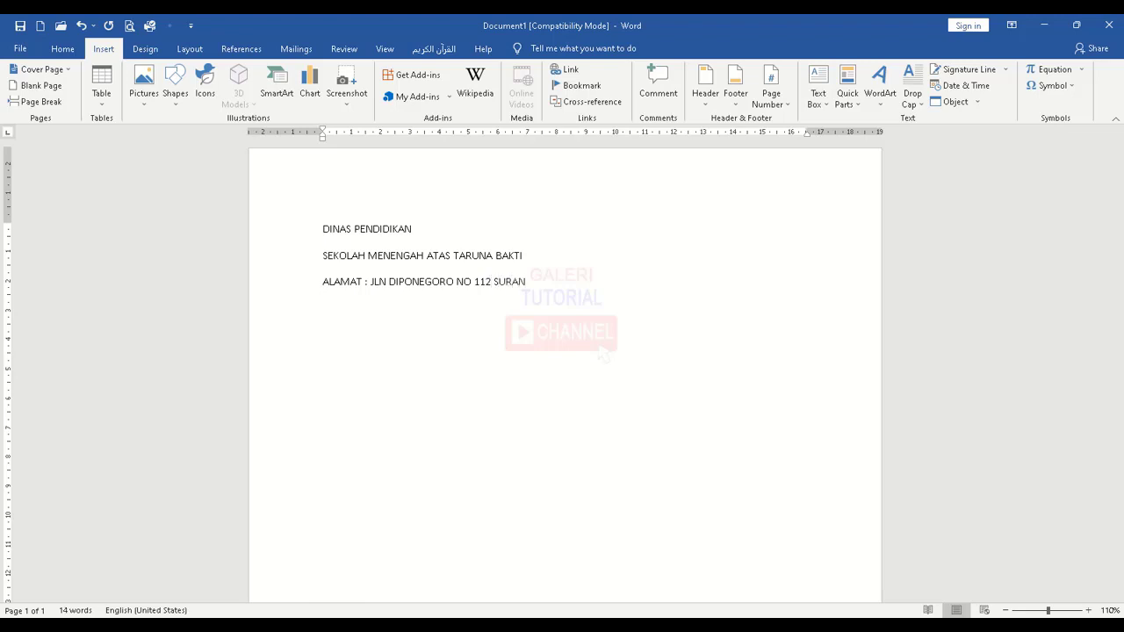
text(BAYA)
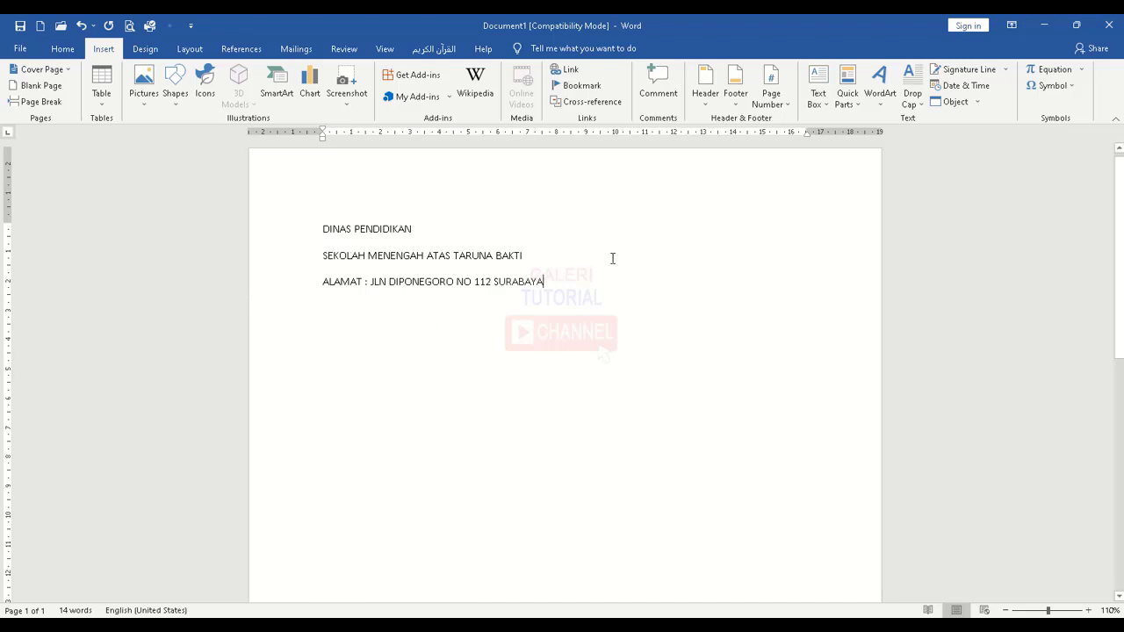
Remove the space after the paragraphs in all three letterhead lines
drag(293, 231, 293, 299)
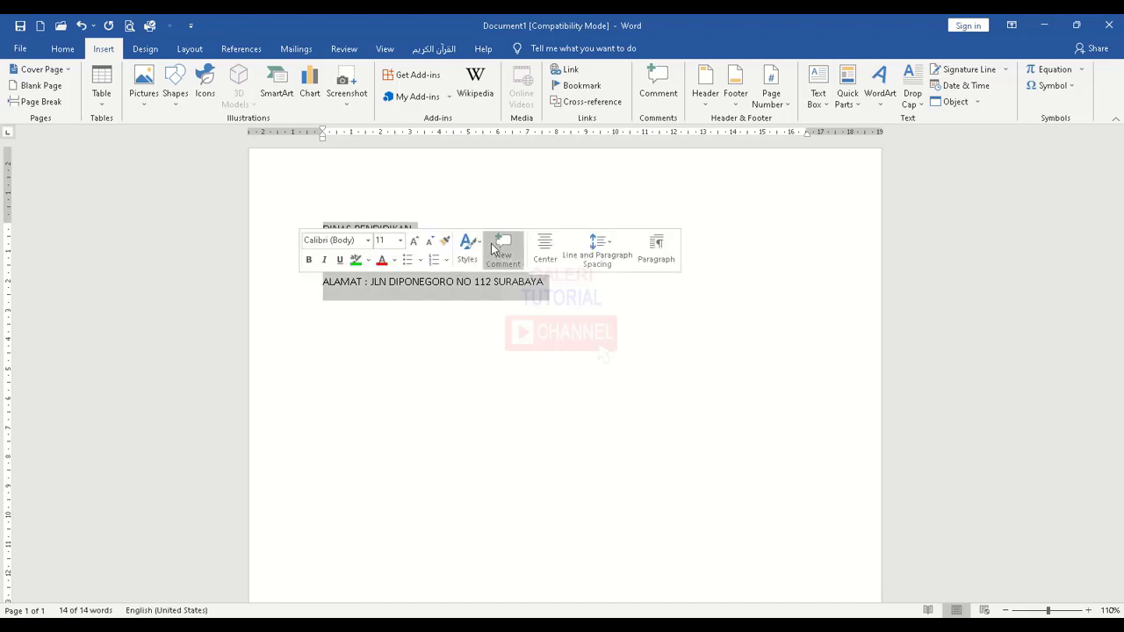
click(62, 49)
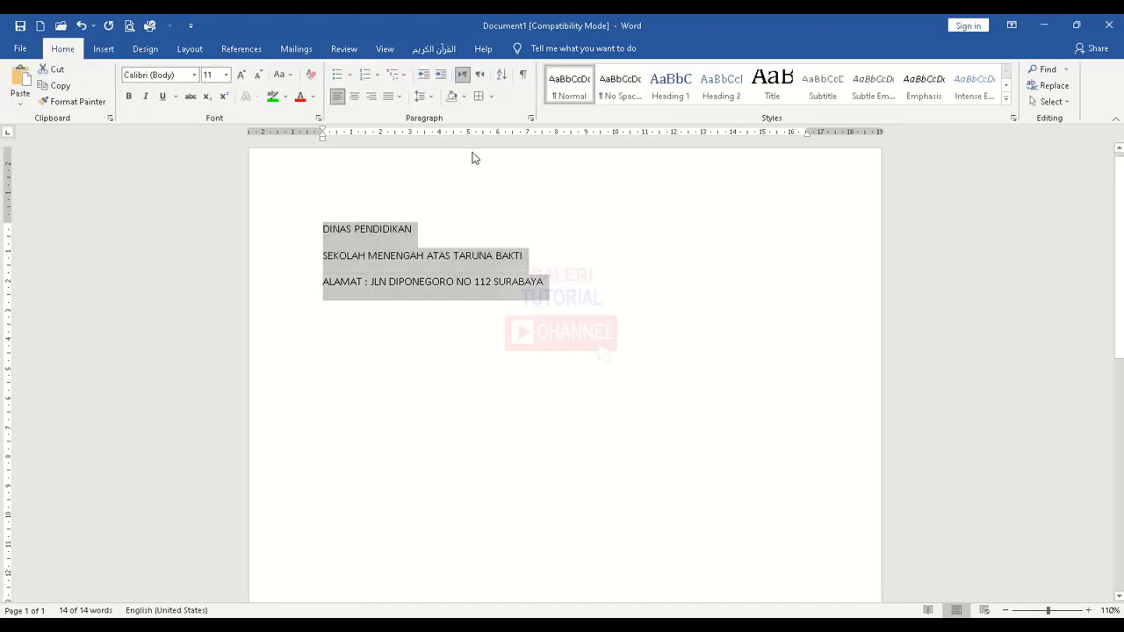
click(429, 97)
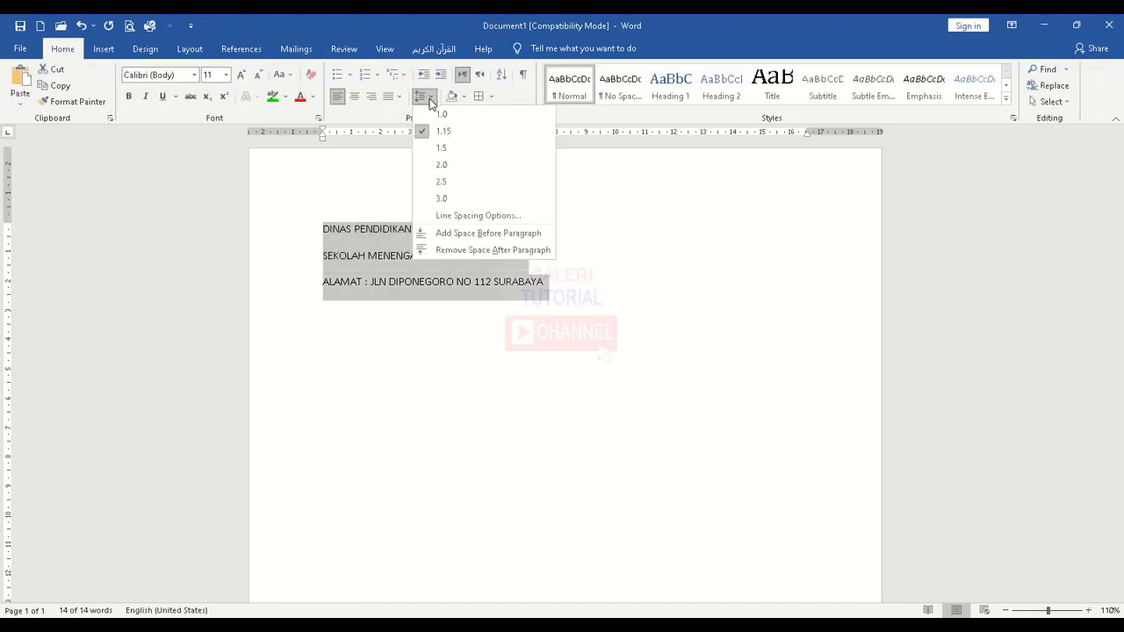
click(461, 252)
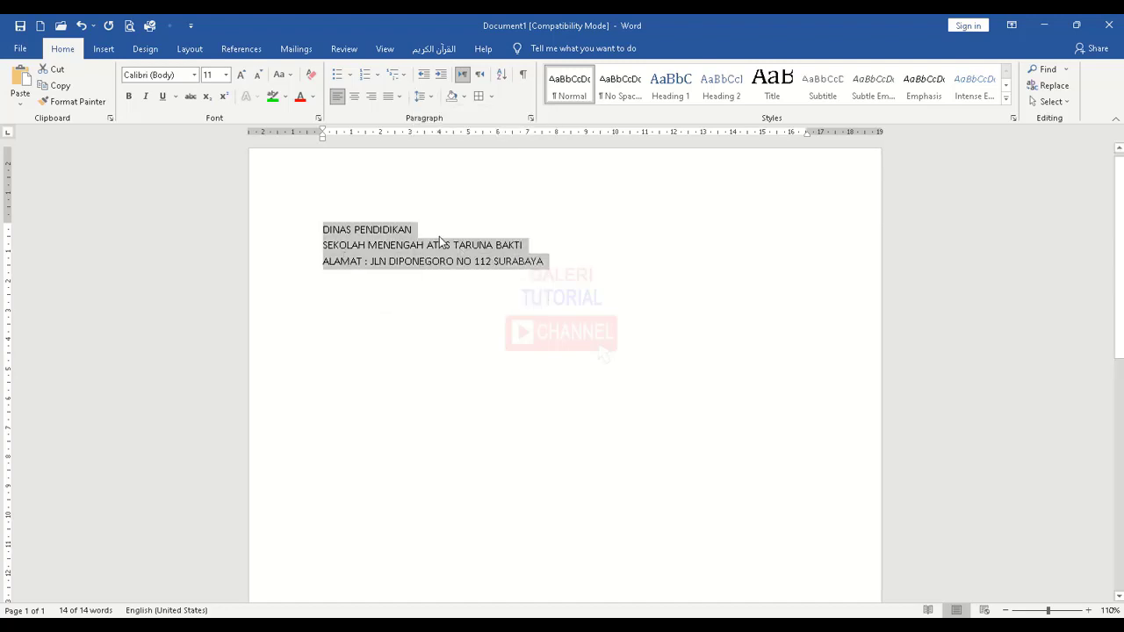
Center the three letterhead lines and set their font size to 16
click(355, 98)
click(225, 74)
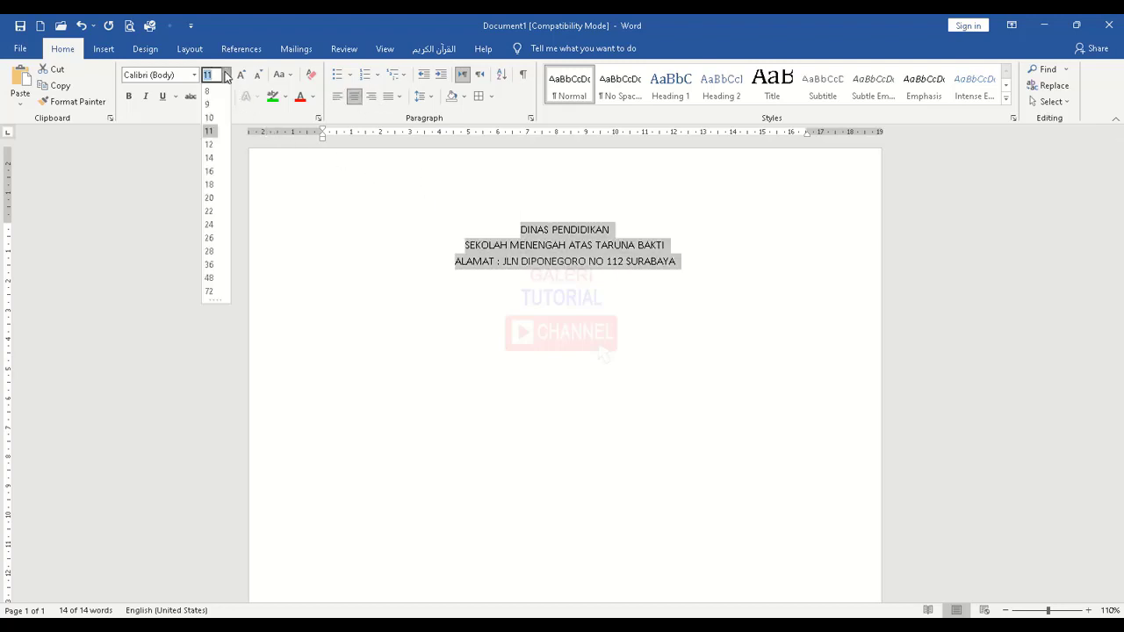
click(210, 171)
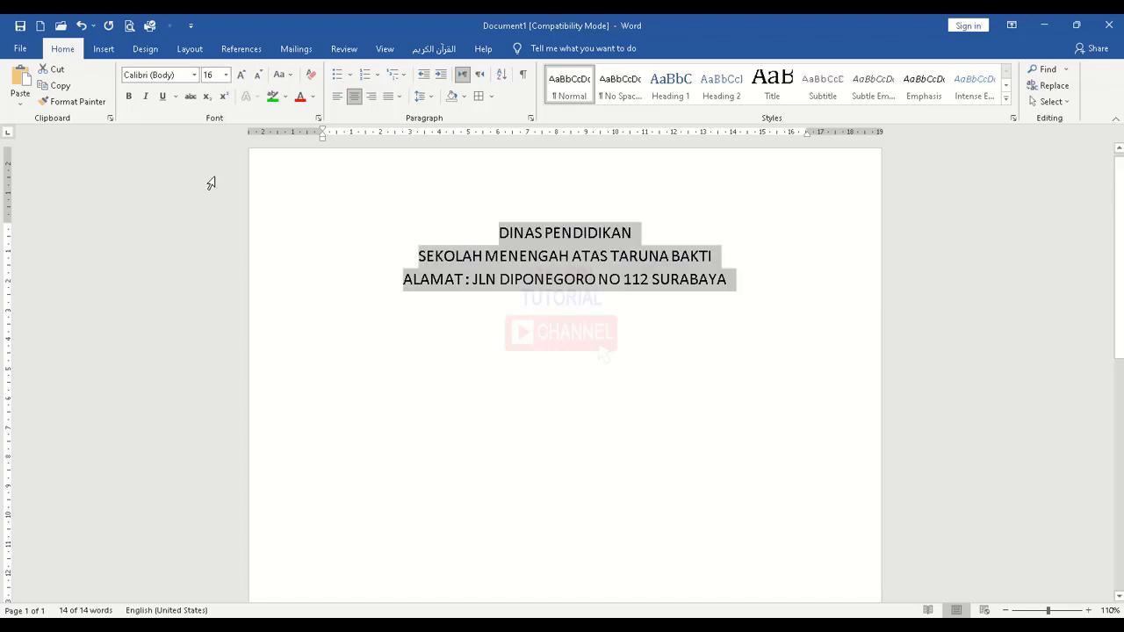
Open the Borders and Shading settings for the current paragraph
click(397, 278)
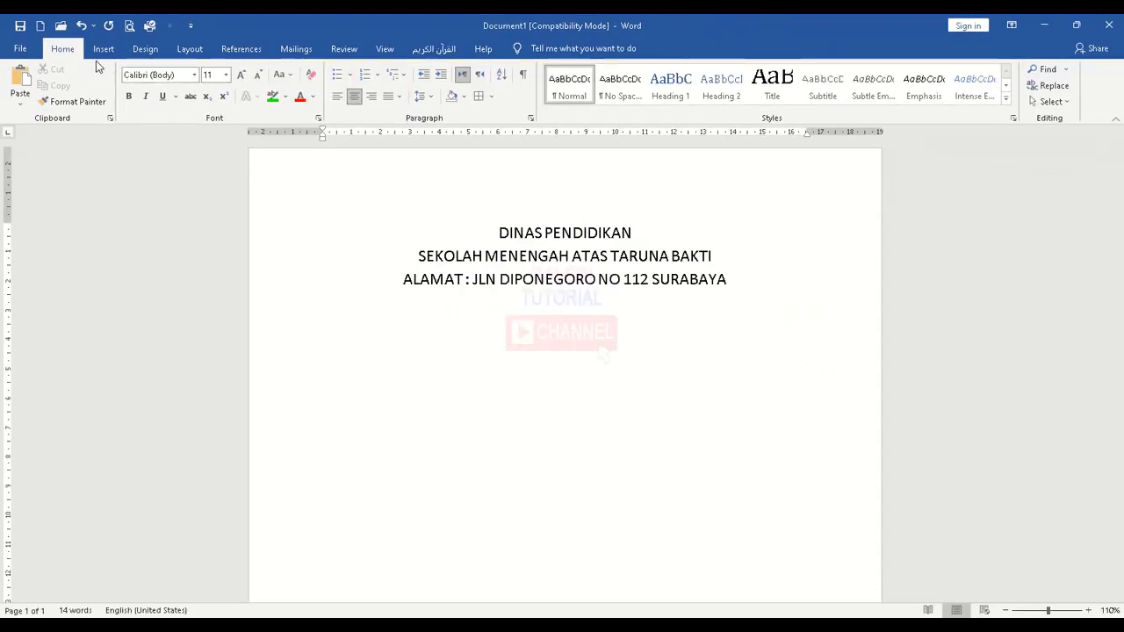
click(493, 97)
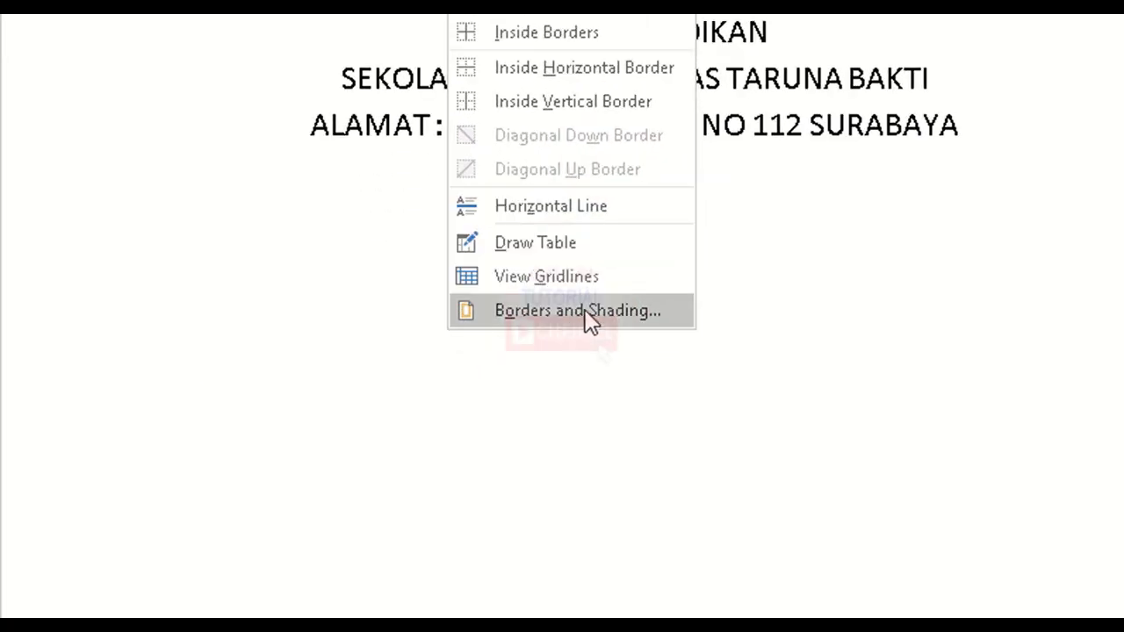
click(587, 313)
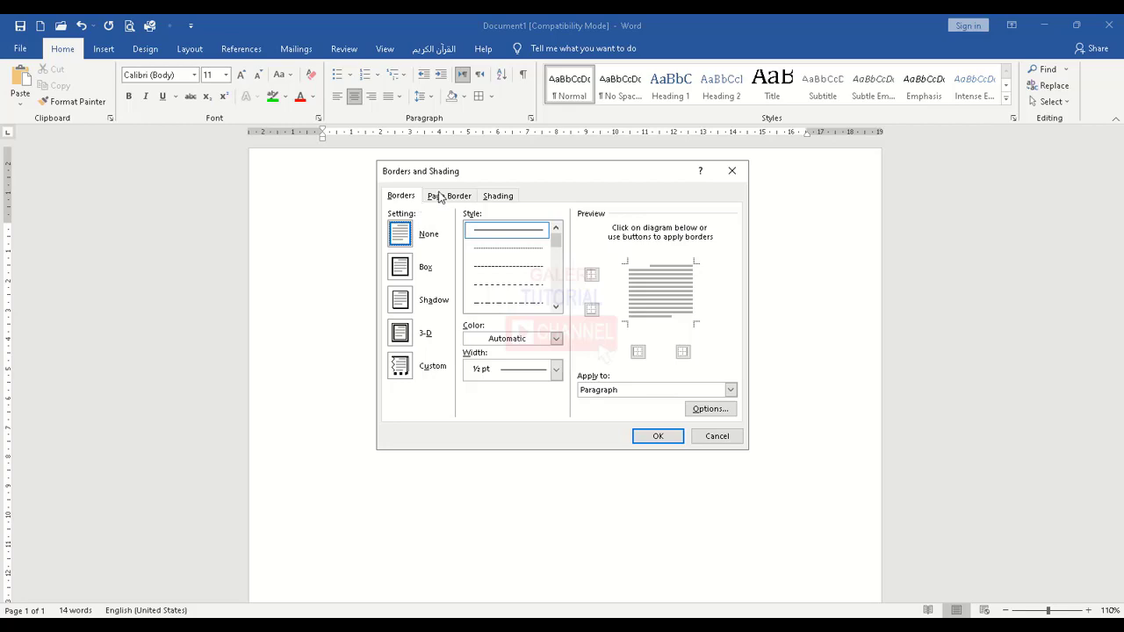
click(410, 201)
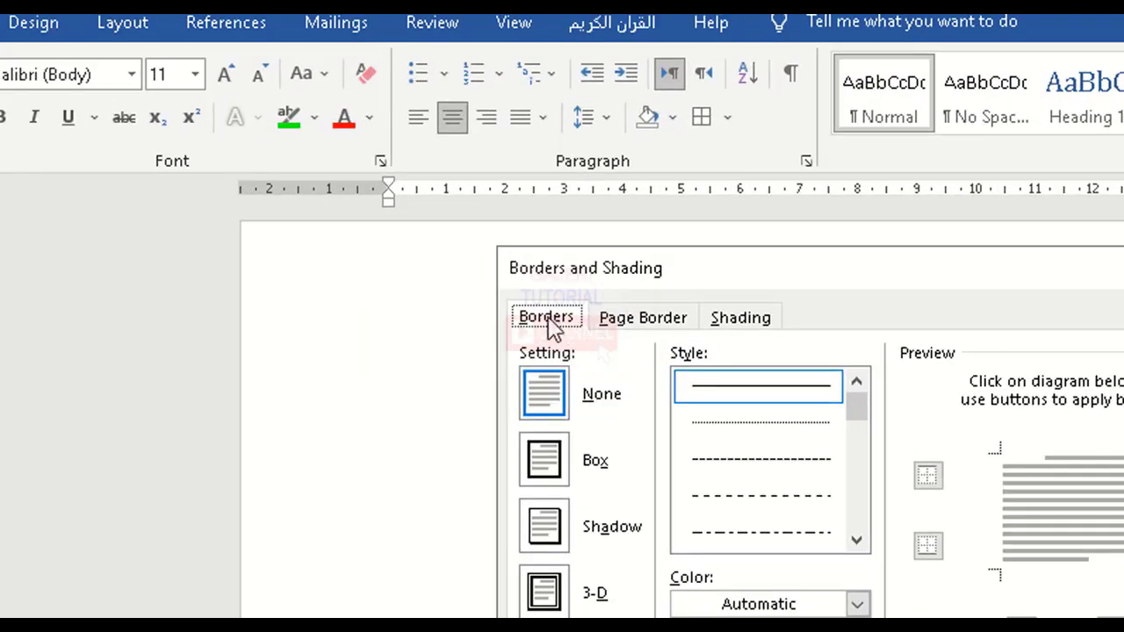
click(660, 323)
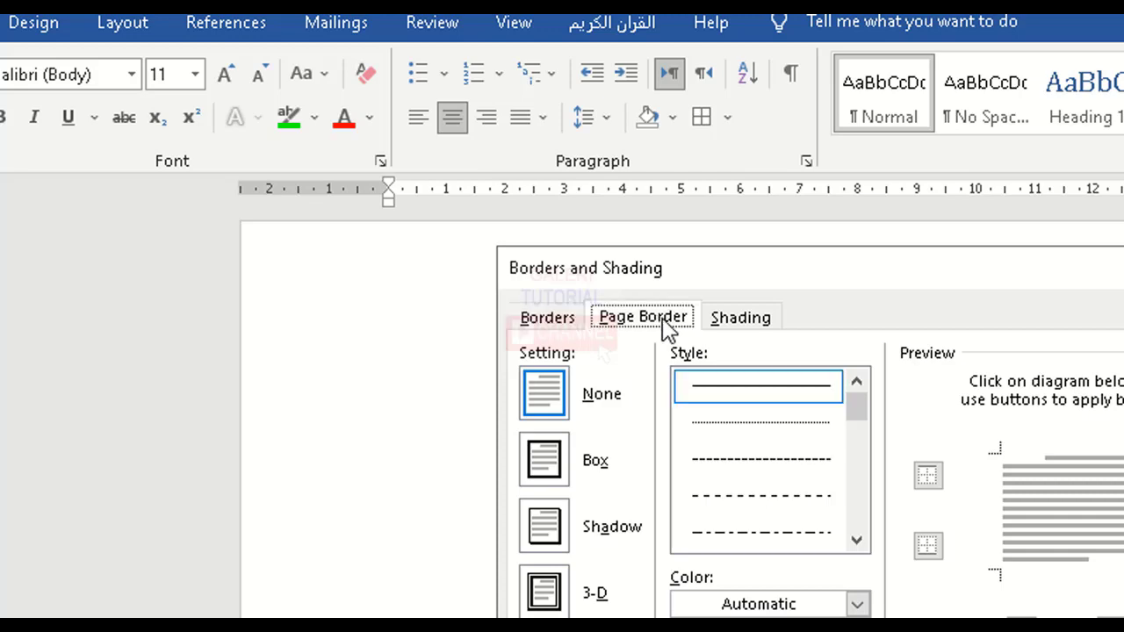
click(743, 321)
click(556, 322)
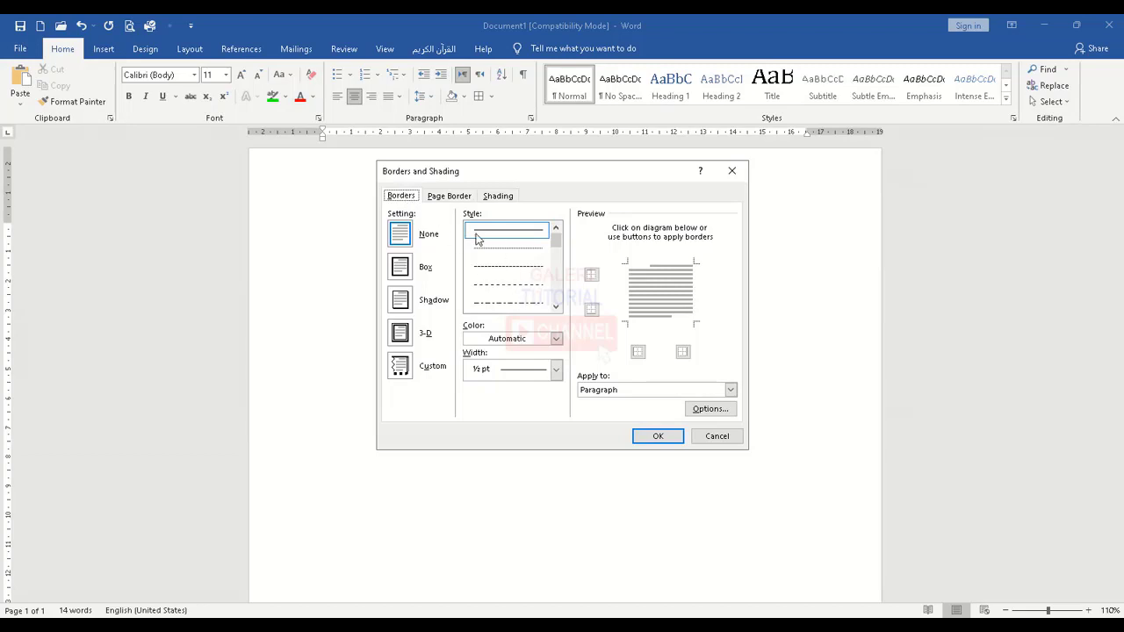
Choose the thick-and-thin double line style for the paragraph border and set its width to 2¼ pt
drag(559, 247, 560, 262)
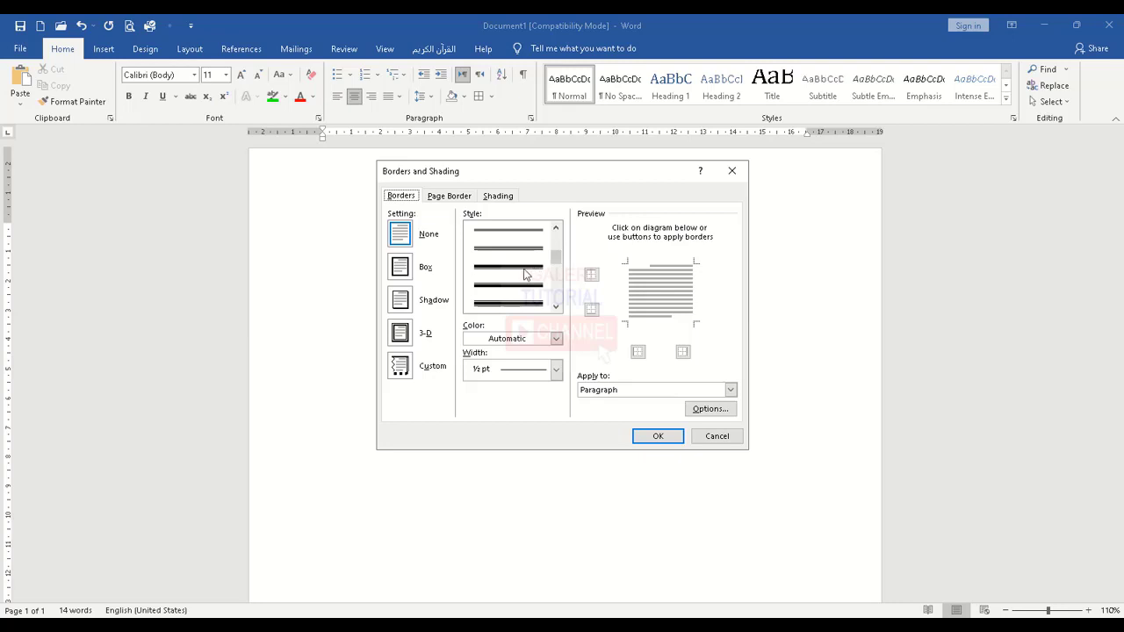
click(519, 286)
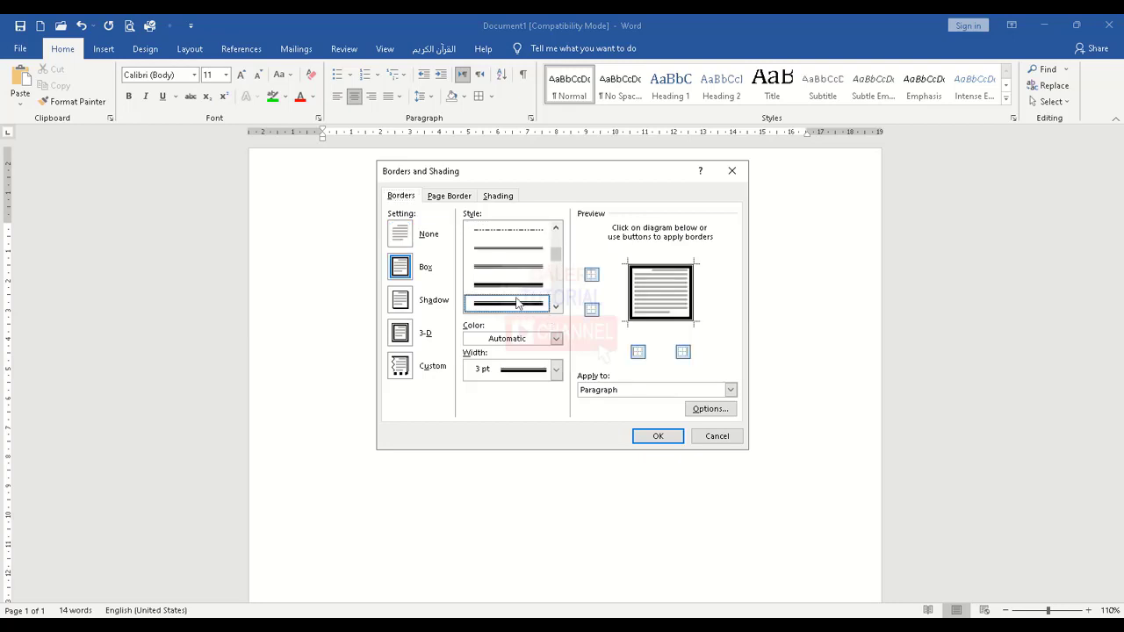
click(556, 370)
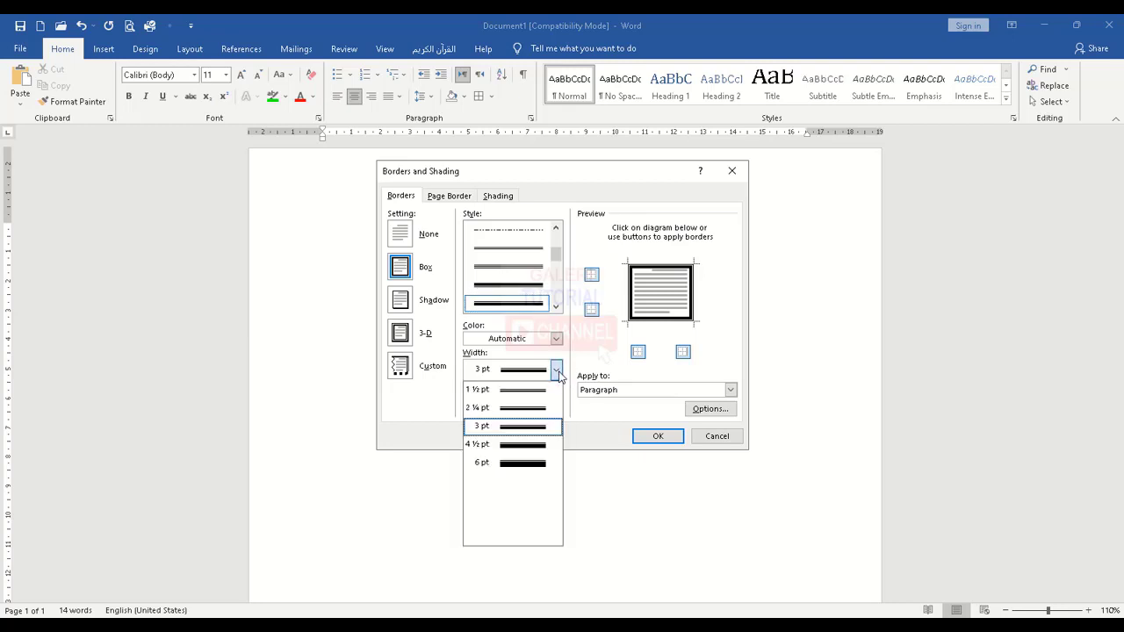
click(538, 408)
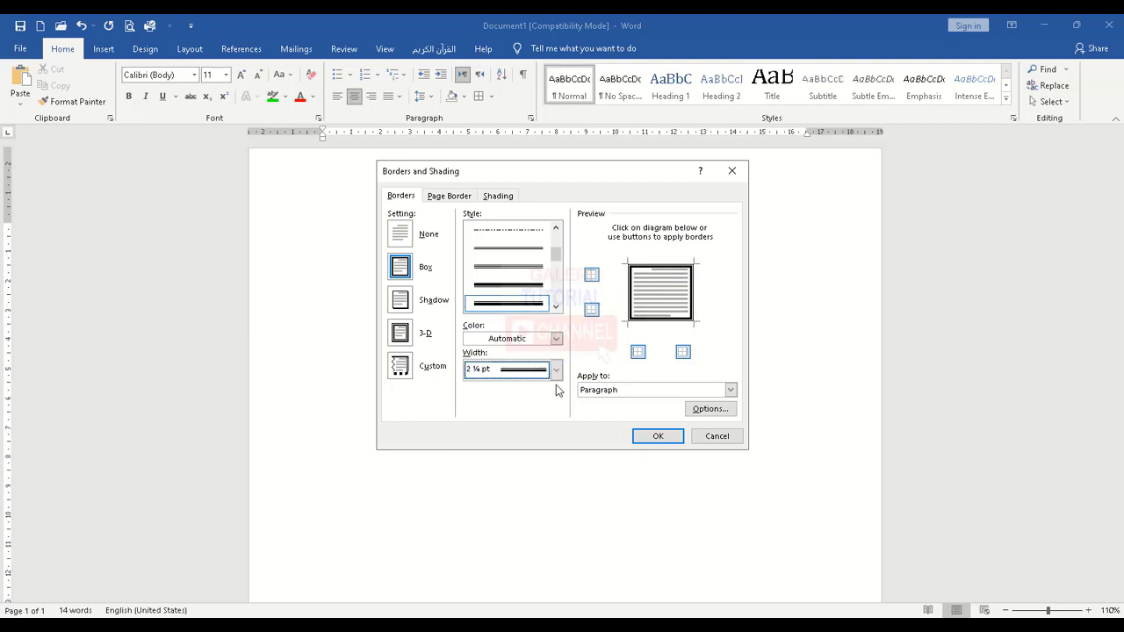
click(556, 369)
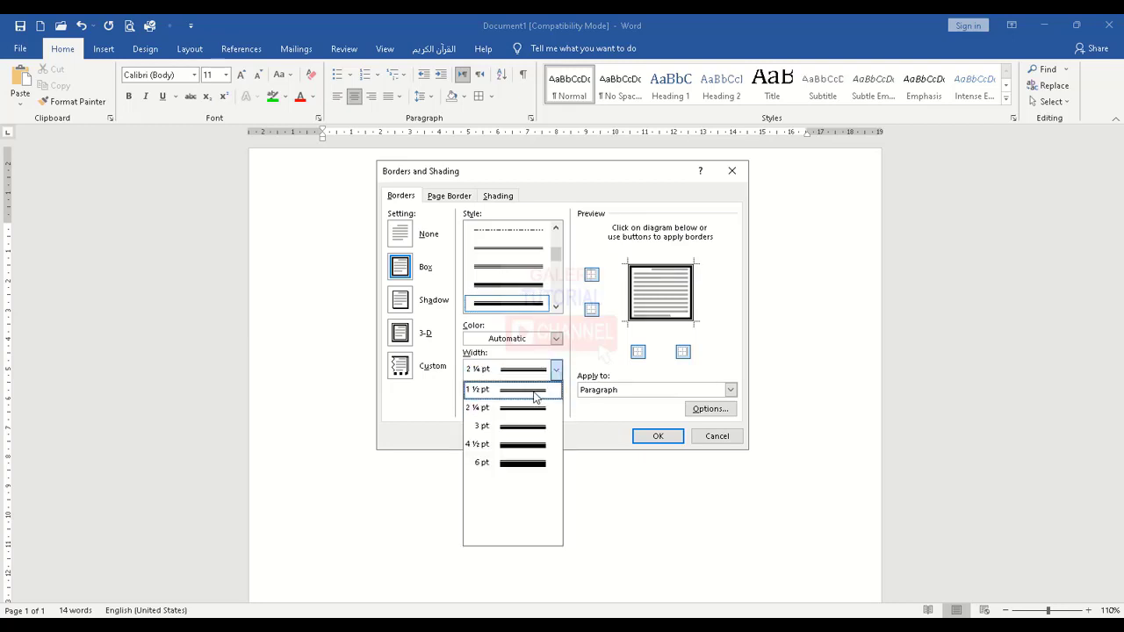
click(534, 394)
click(556, 370)
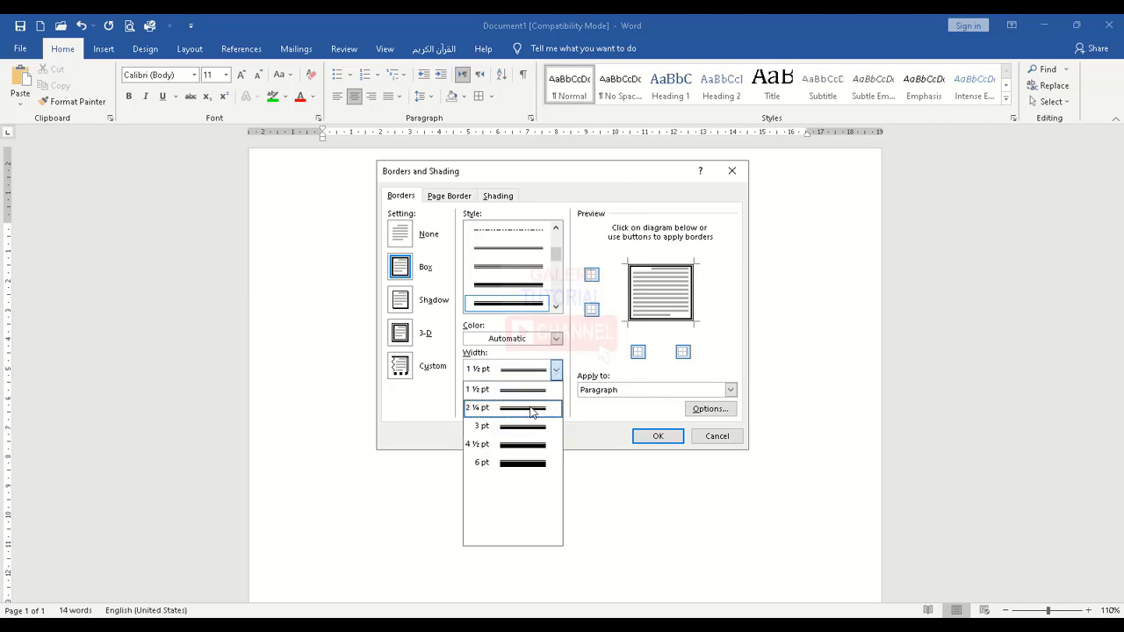
click(532, 409)
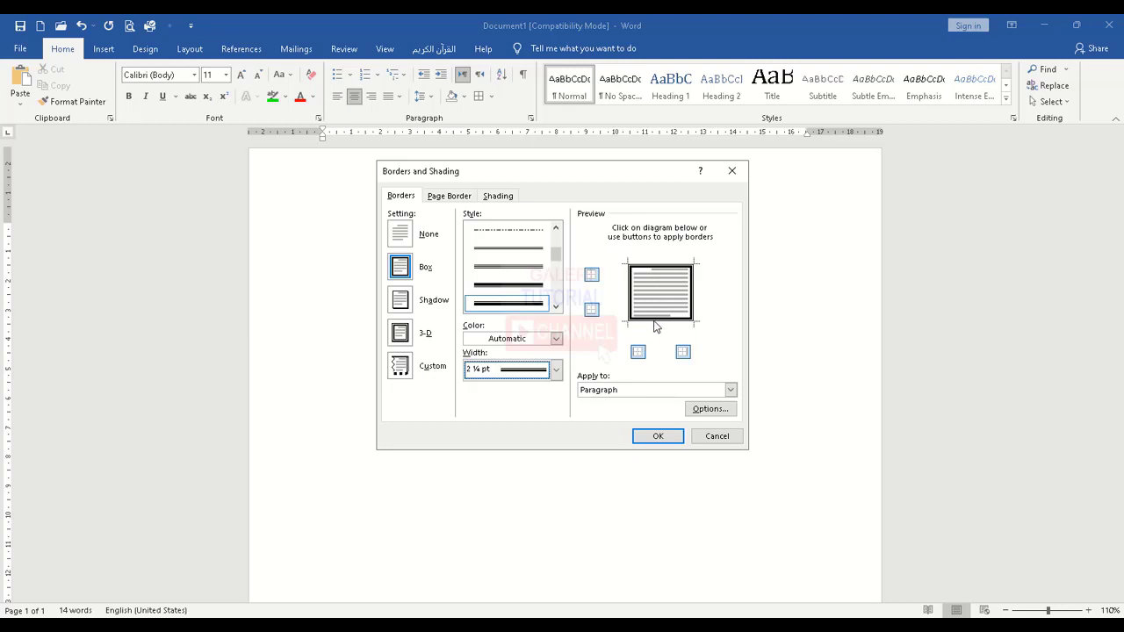
Remove the left, right and top sides of the paragraph border, keeping only the bottom line
drag(570, 176, 847, 253)
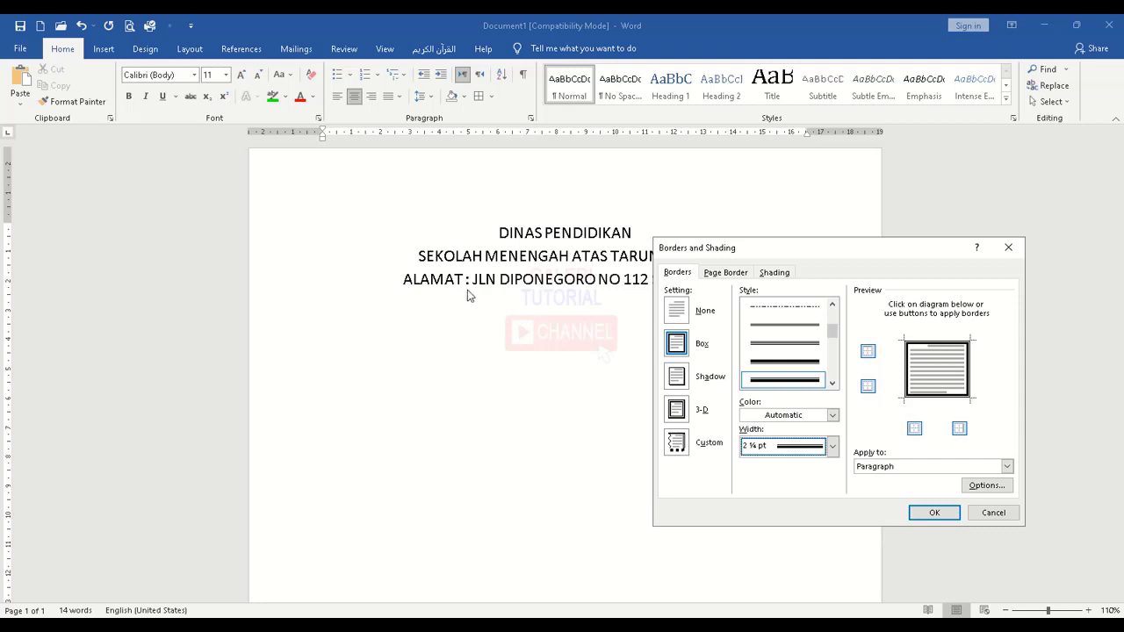
mouse_move(782, 262)
mouse_down()
mouse_move(632, 191)
mouse_move(660, 199)
mouse_up()
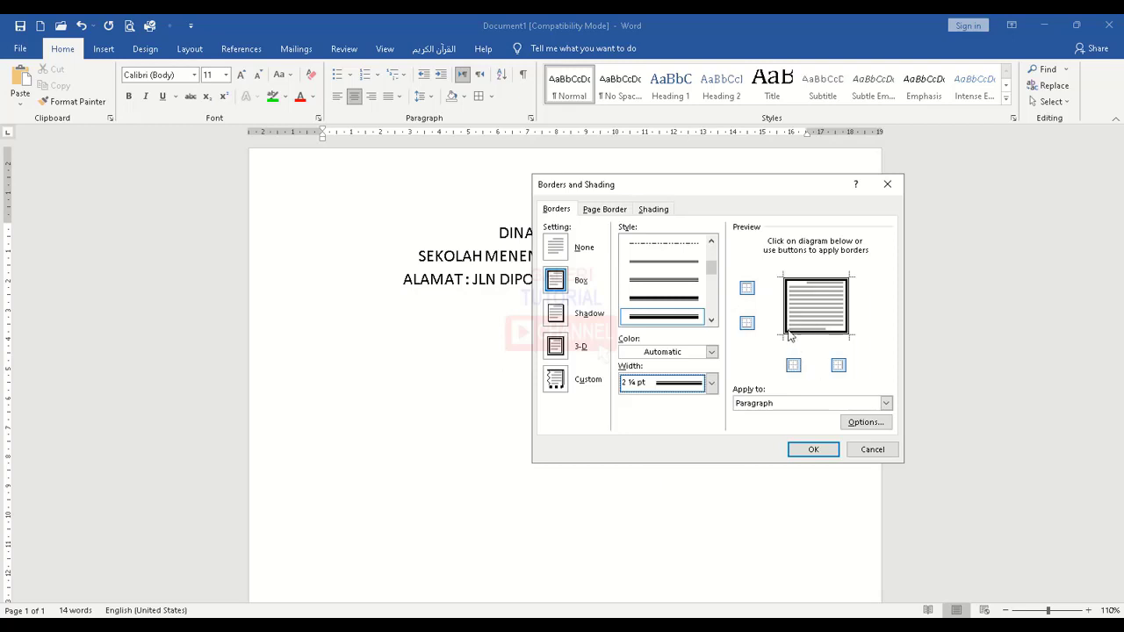
click(793, 367)
click(793, 367)
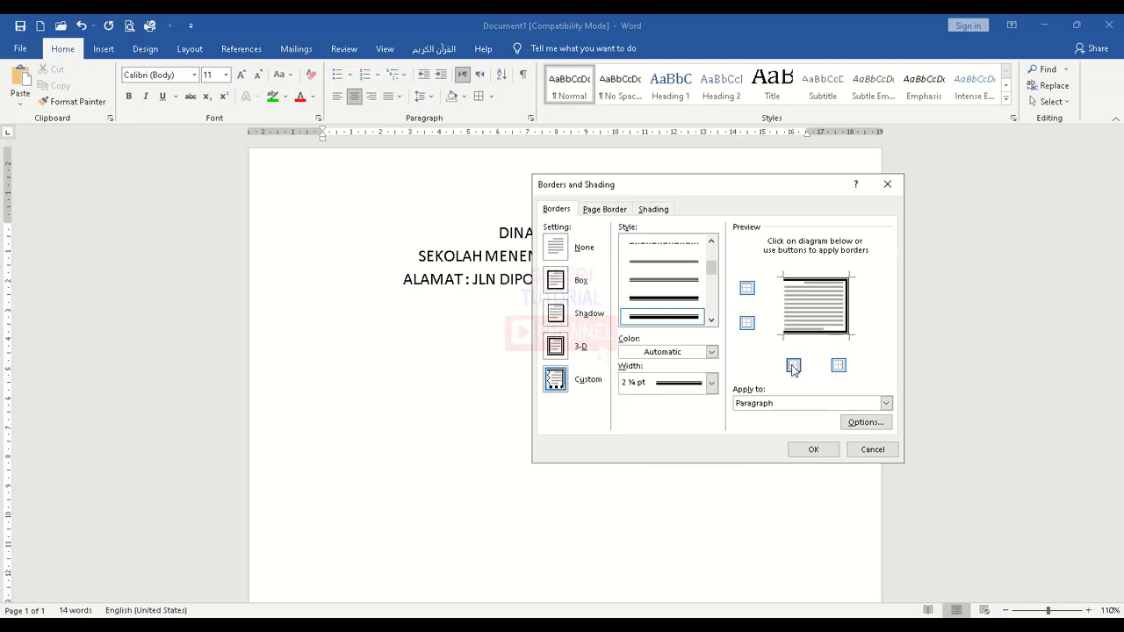
click(839, 367)
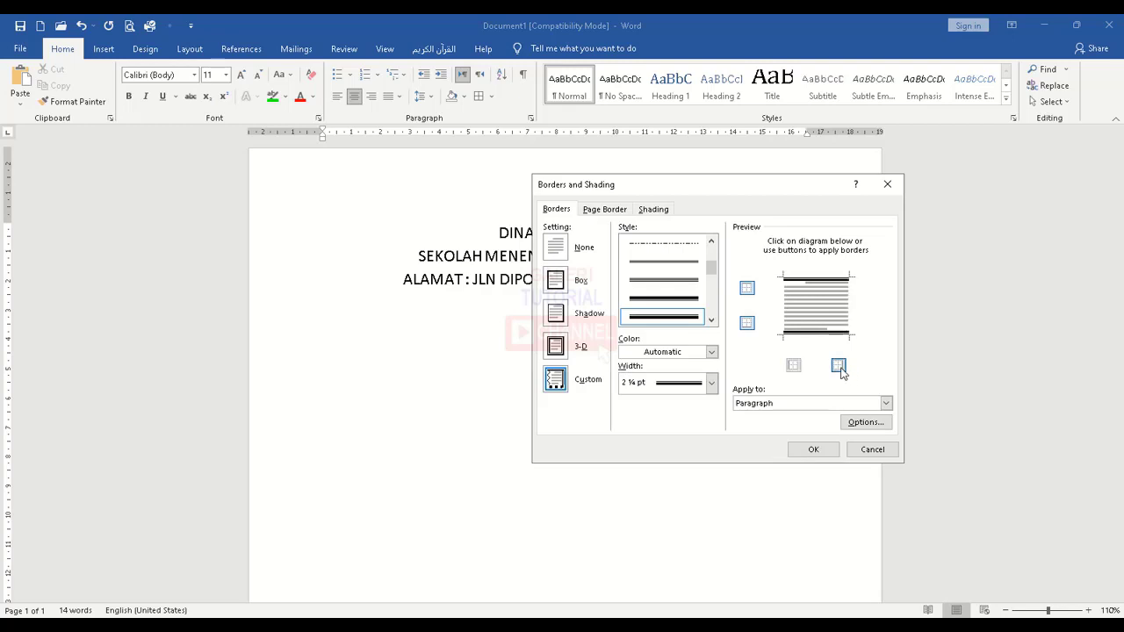
click(747, 290)
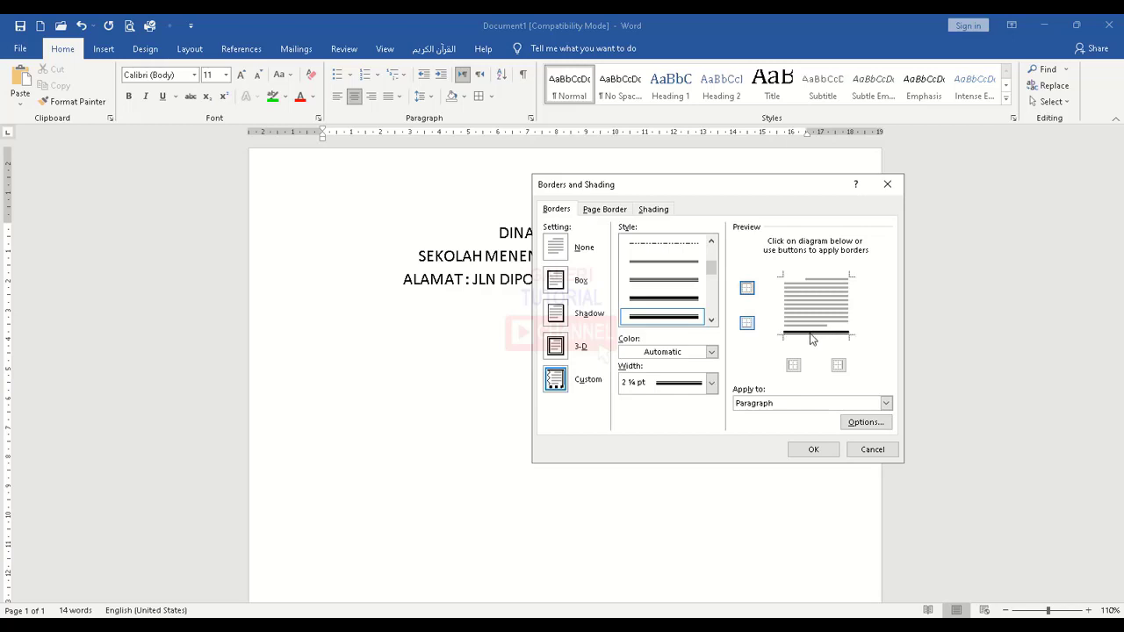
Restore the top, left and right sides of the paragraph border
click(747, 289)
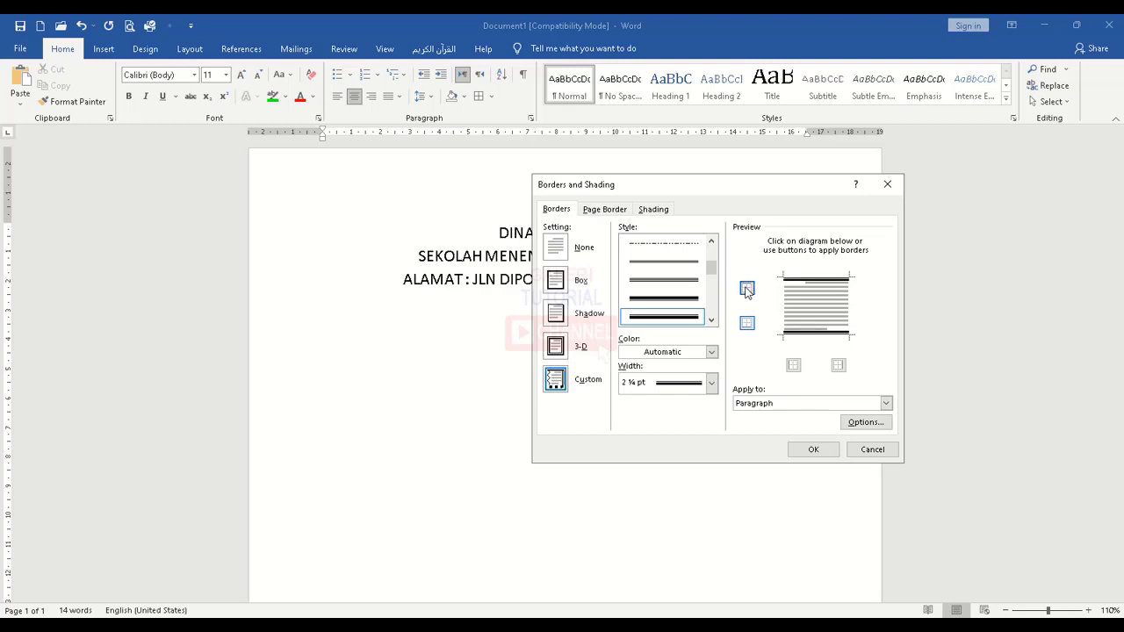
click(794, 366)
click(839, 365)
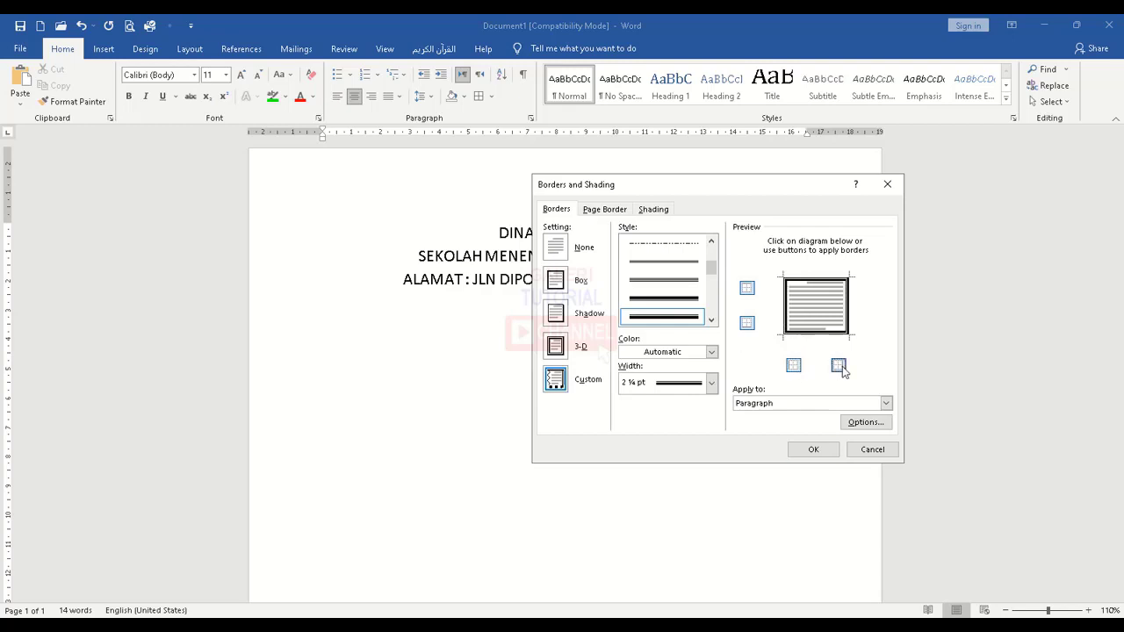
Take the right, left and top sides off the border and apply only the bottom line to the address paragraph
click(838, 366)
click(794, 366)
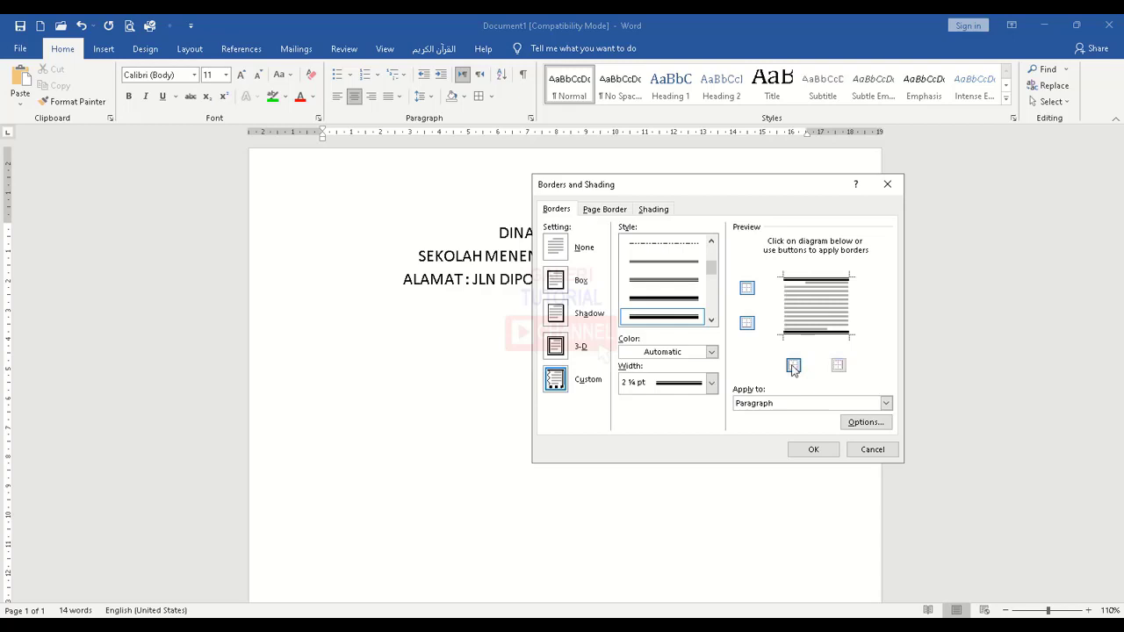
click(746, 288)
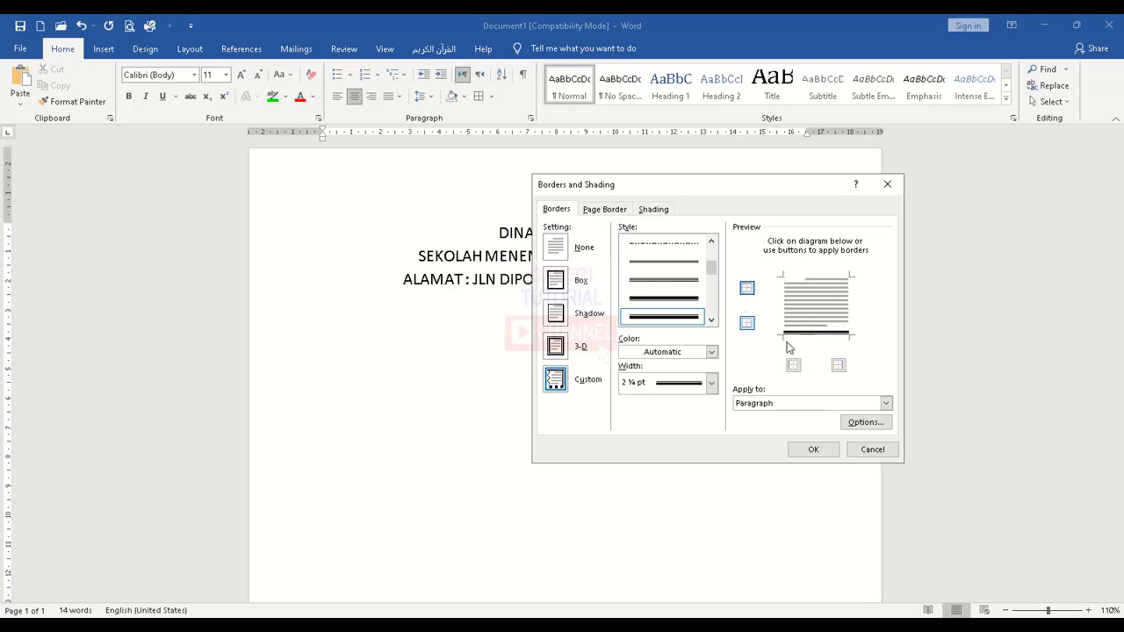
click(814, 449)
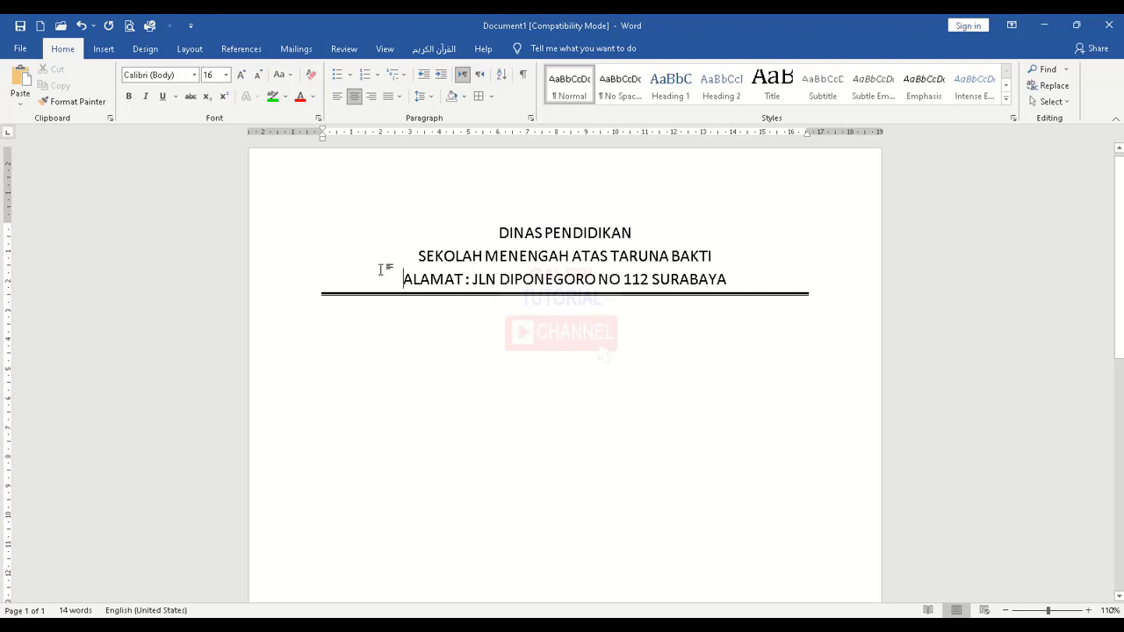
Draw a straight horizontal line about 16.7 cm long below the letterhead
double_click(337, 330)
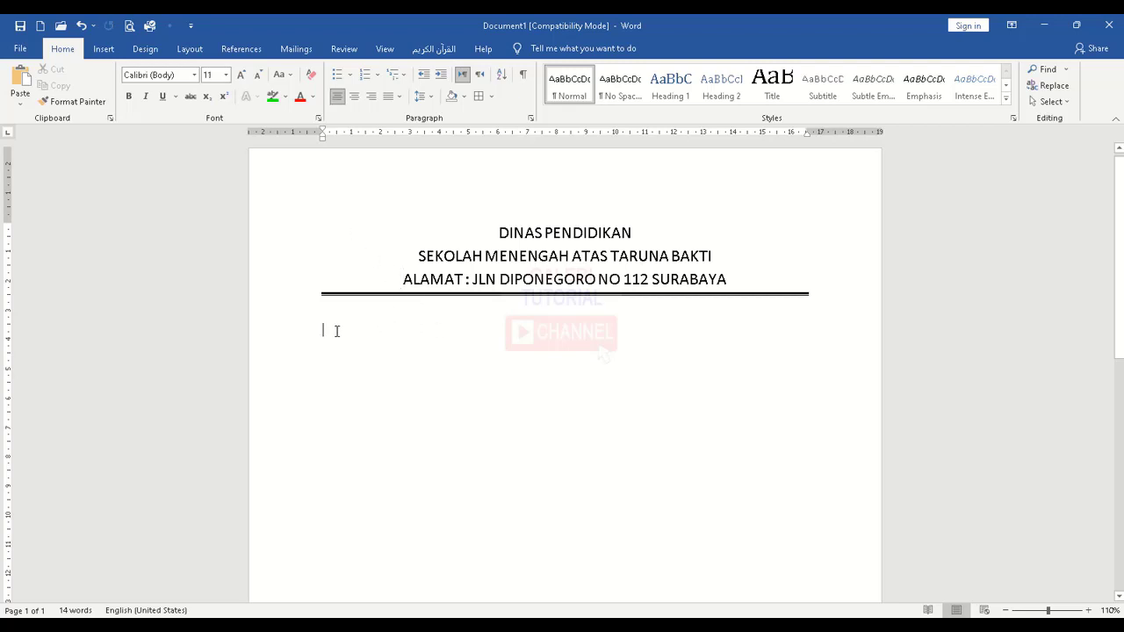
click(103, 49)
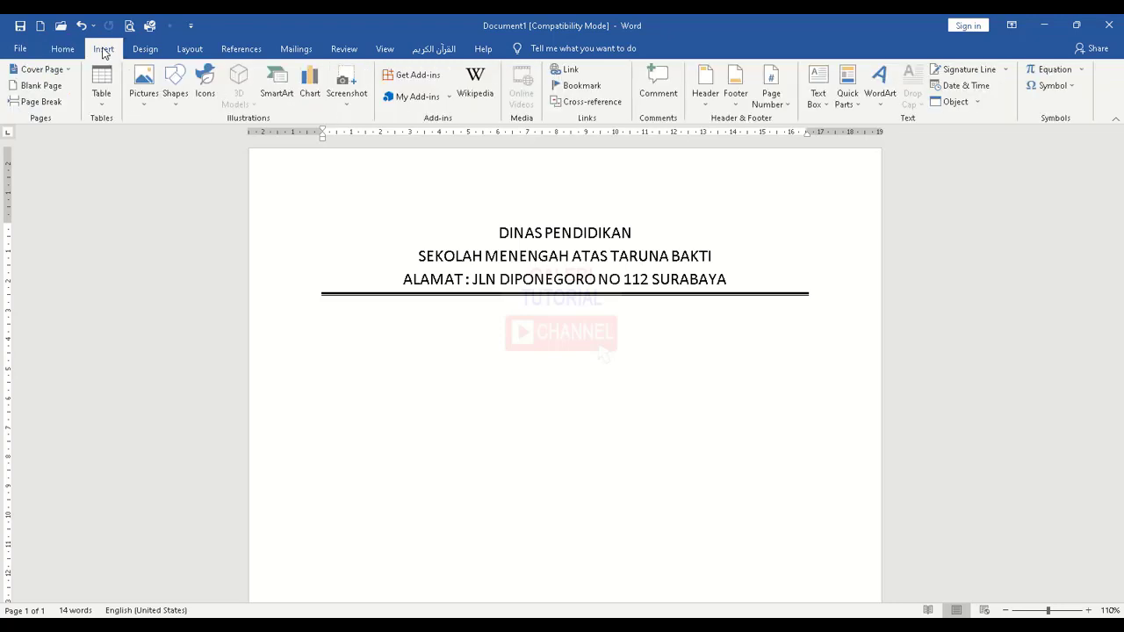
click(178, 97)
click(189, 140)
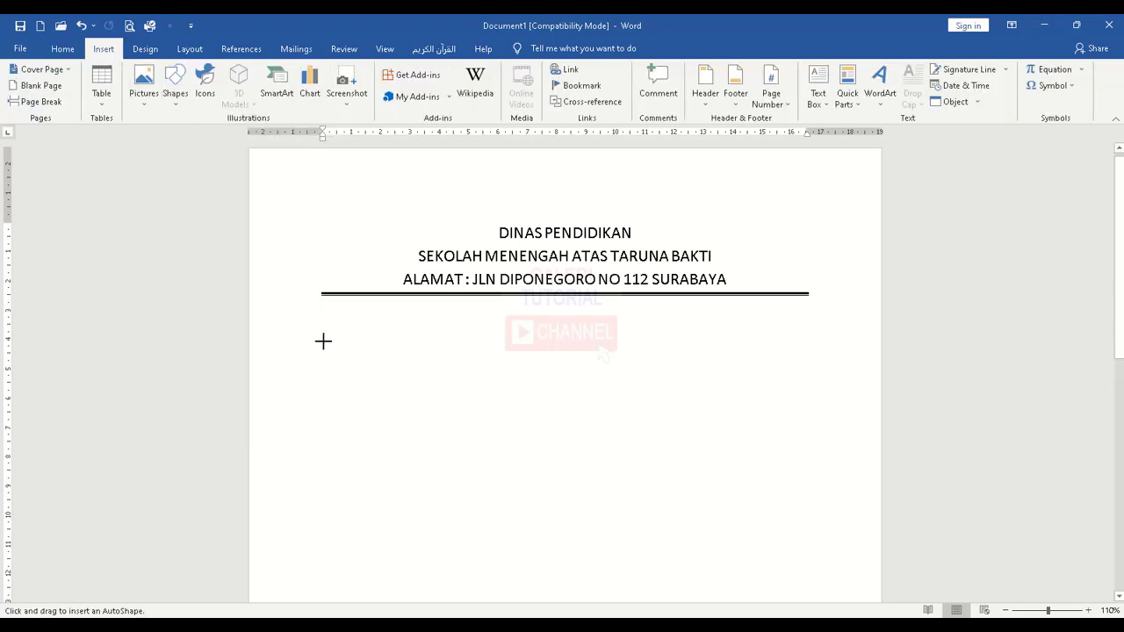
drag(327, 339, 808, 337)
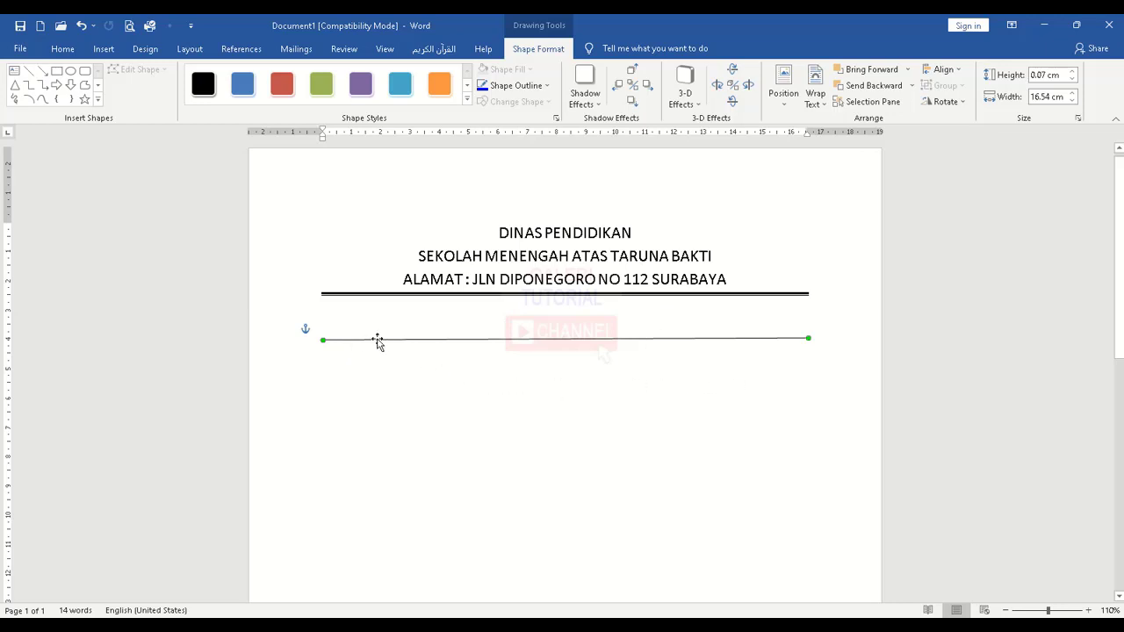
mouse_move(808, 338)
mouse_down()
mouse_move(813, 364)
mouse_move(813, 338)
mouse_up()
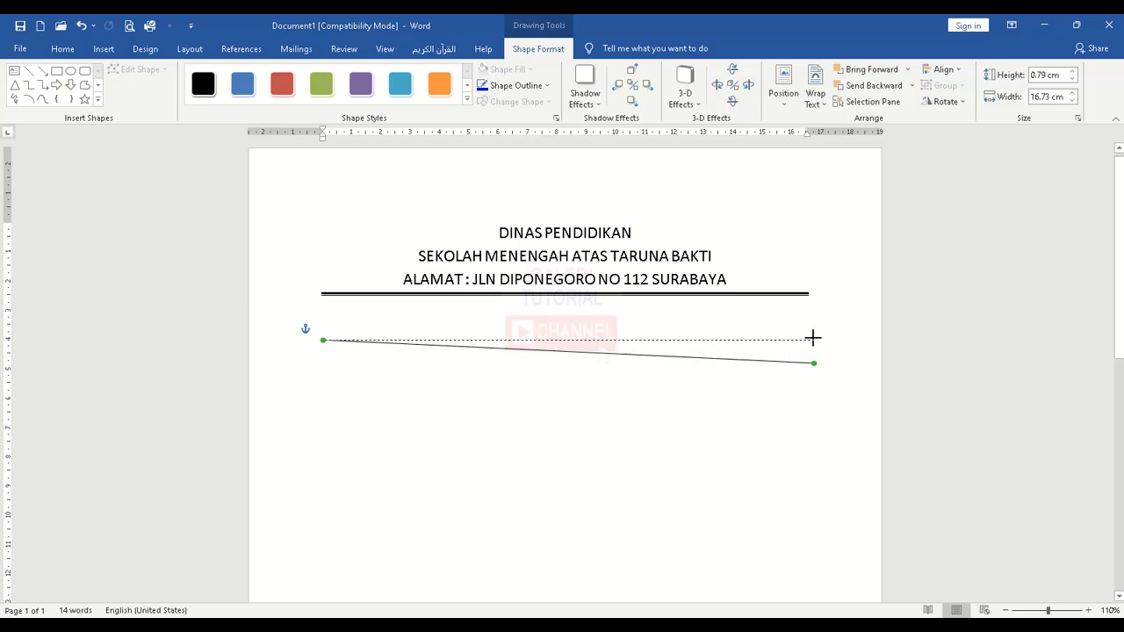
drag(812, 338, 813, 339)
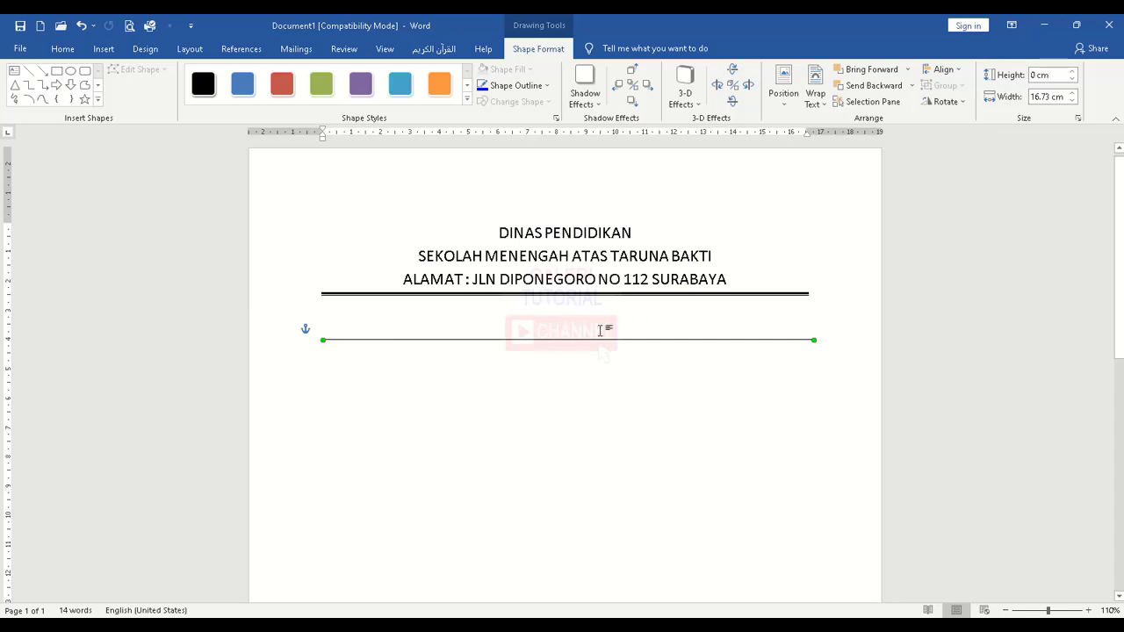
Set the drawn line's outline weight to 3 pt, and delete the line
click(546, 86)
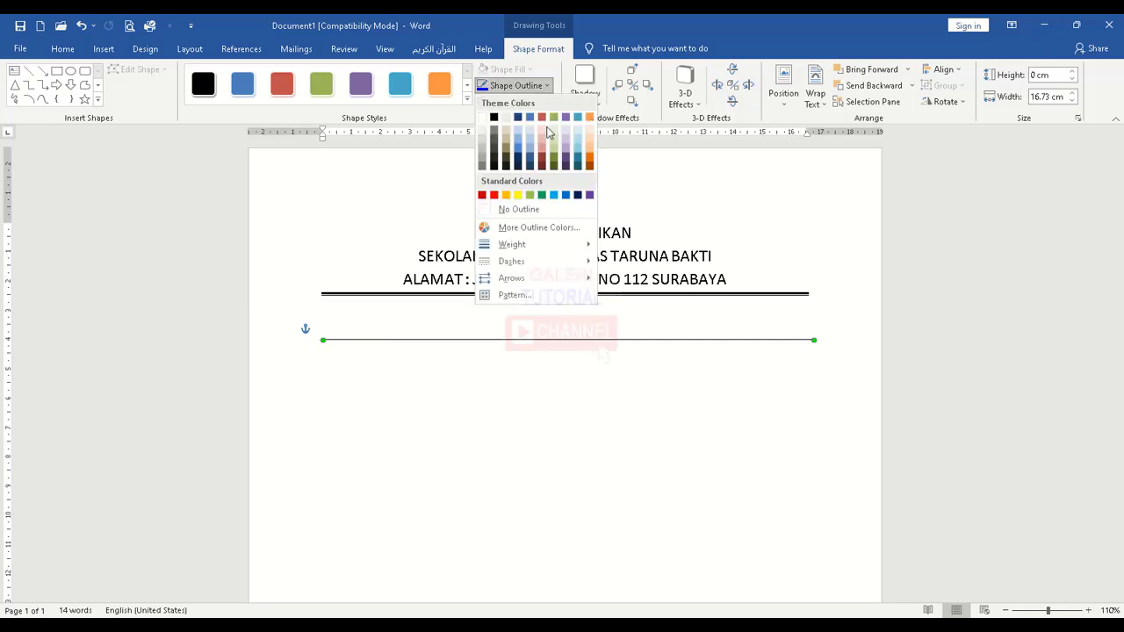
mouse_move(548, 245)
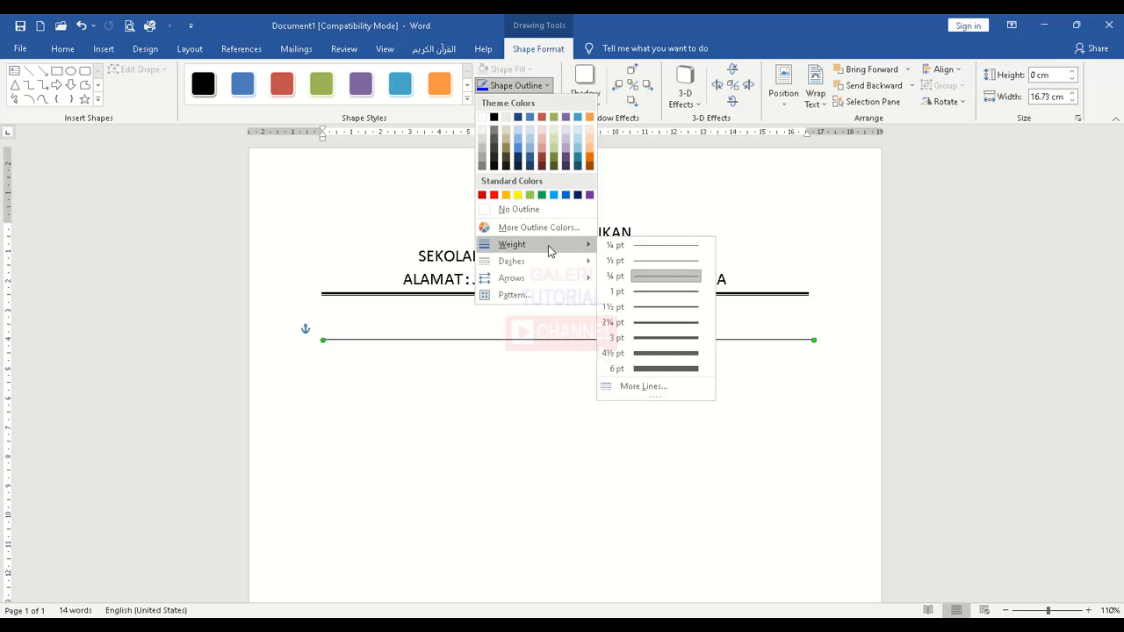
click(658, 338)
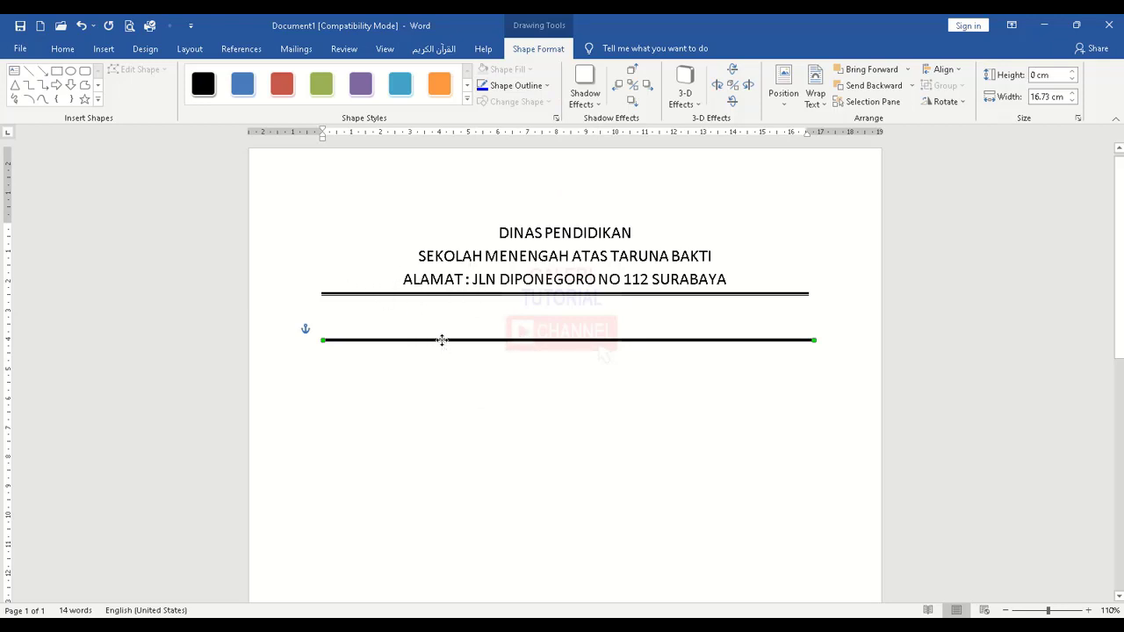
key(Delete)
Insert the picture adobe-photoshop-logo-95022D9B64-seeklogo.com from this device at the start of the second letterhead line
click(384, 259)
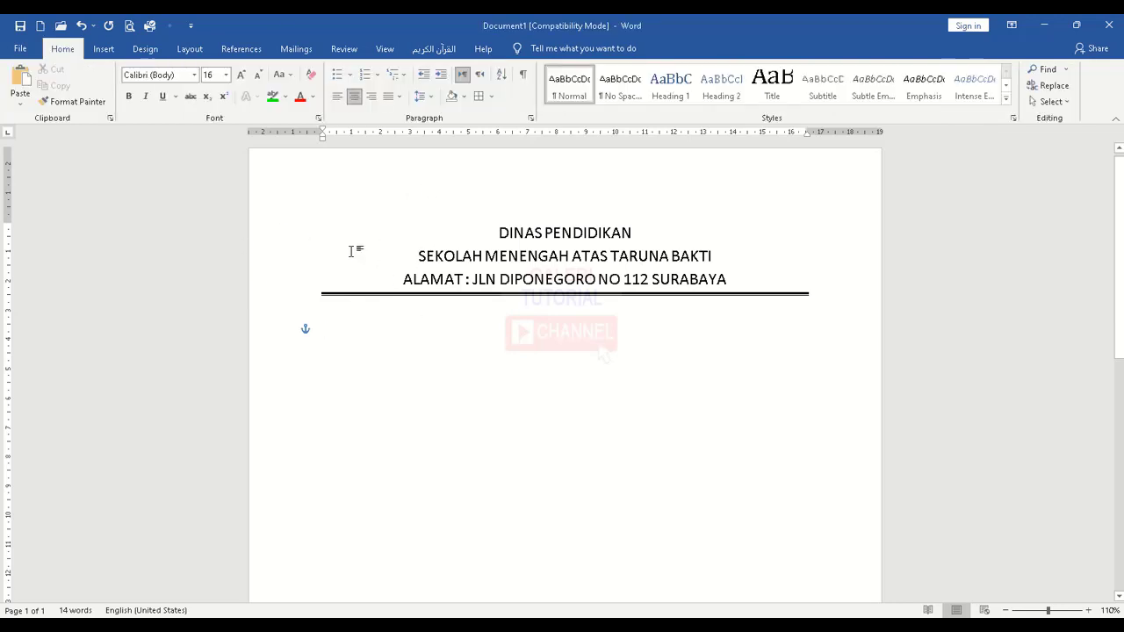
click(103, 51)
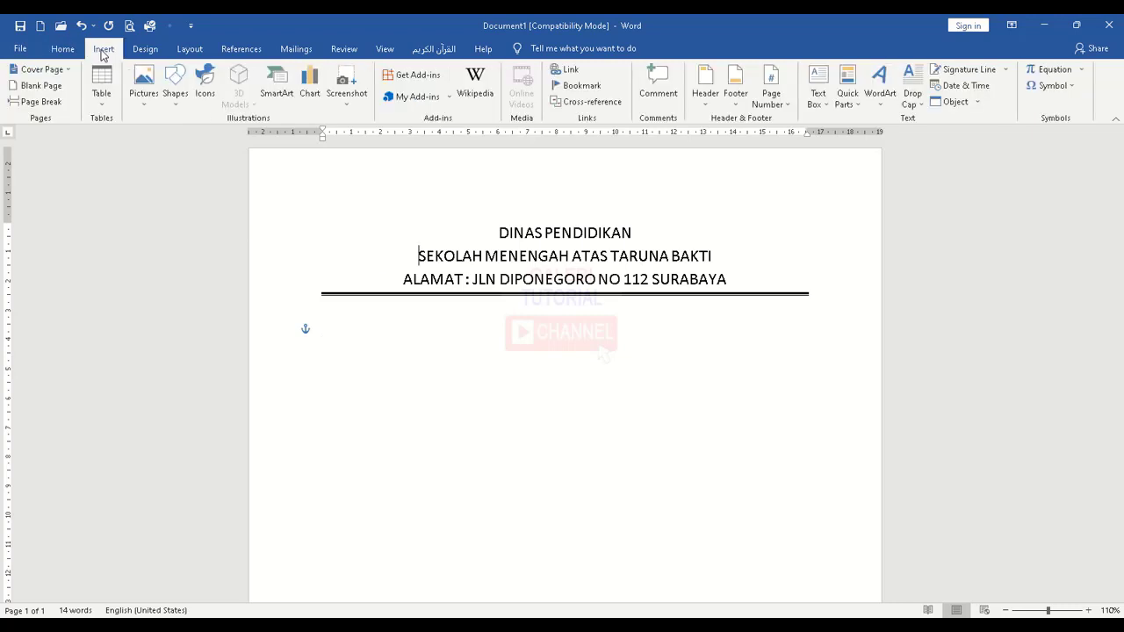
click(144, 102)
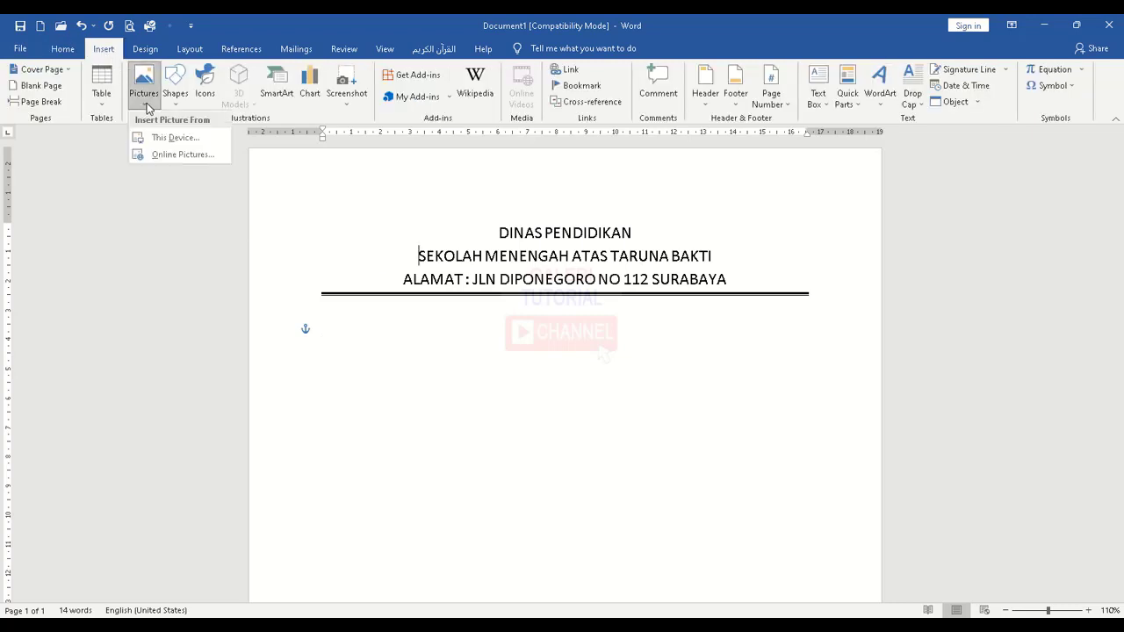
click(175, 139)
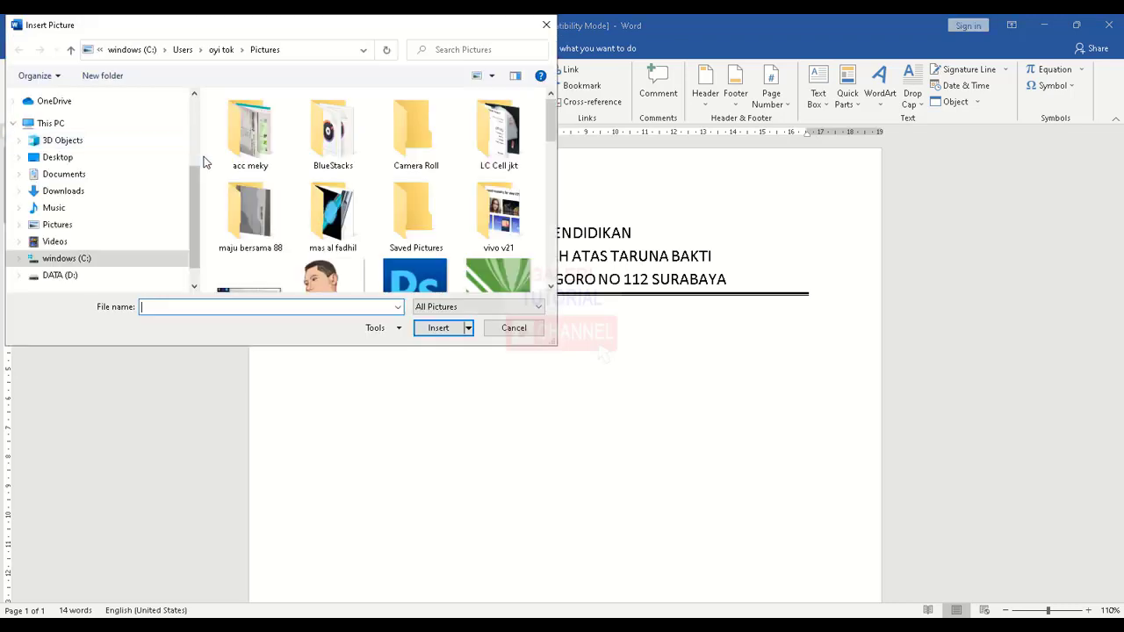
click(397, 279)
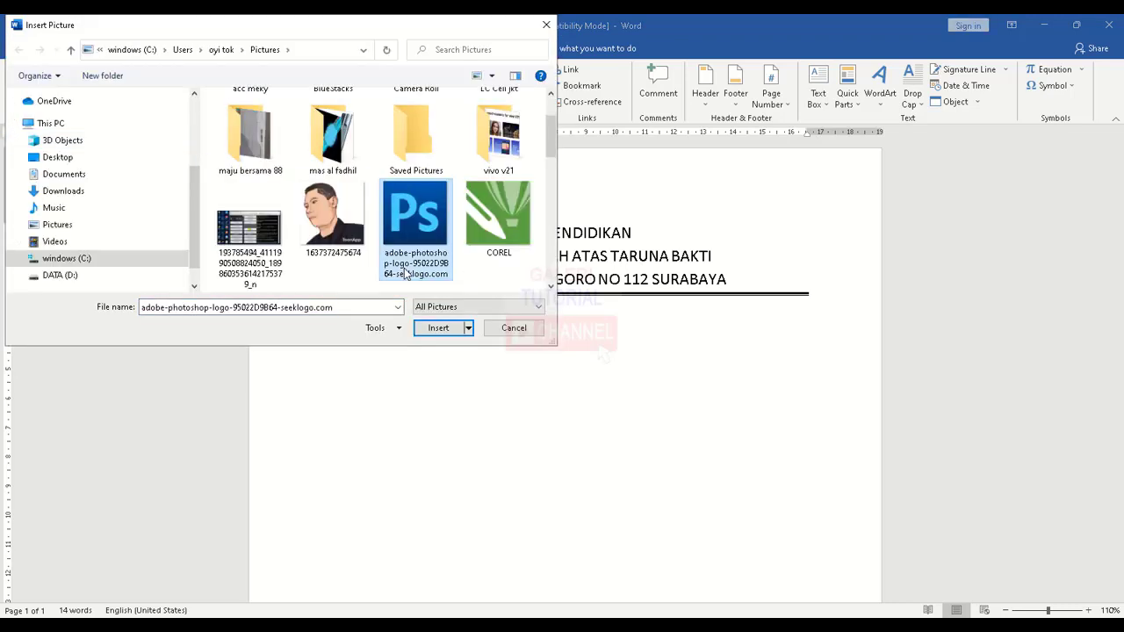
click(438, 329)
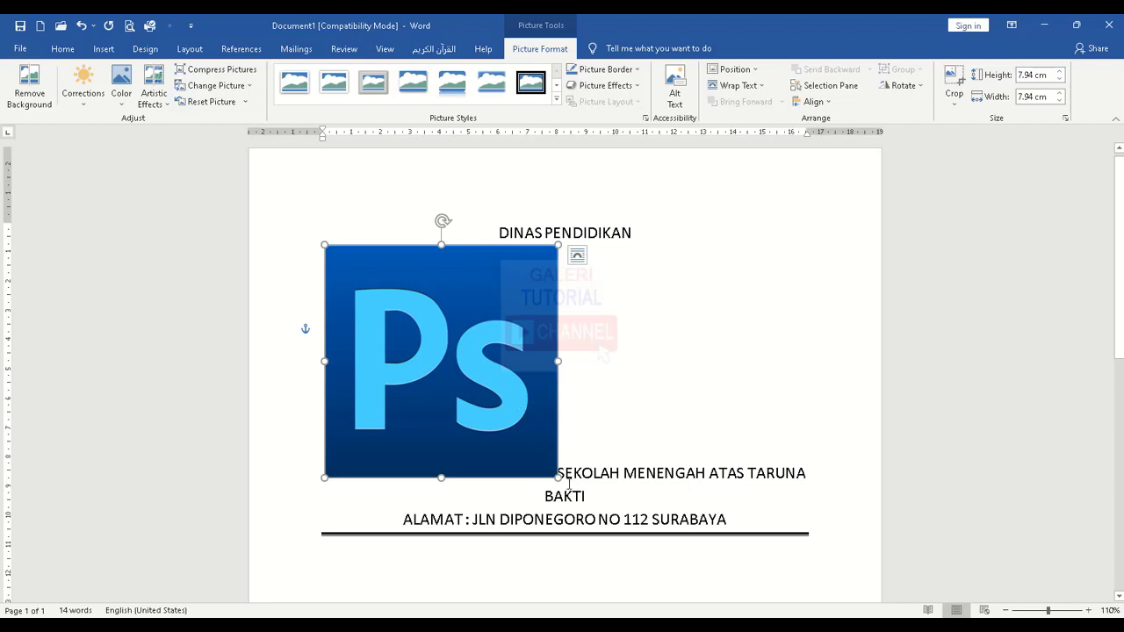
Shrink the inserted logo proportionally to about 3.8 cm square and leave it selected
drag(558, 480, 470, 354)
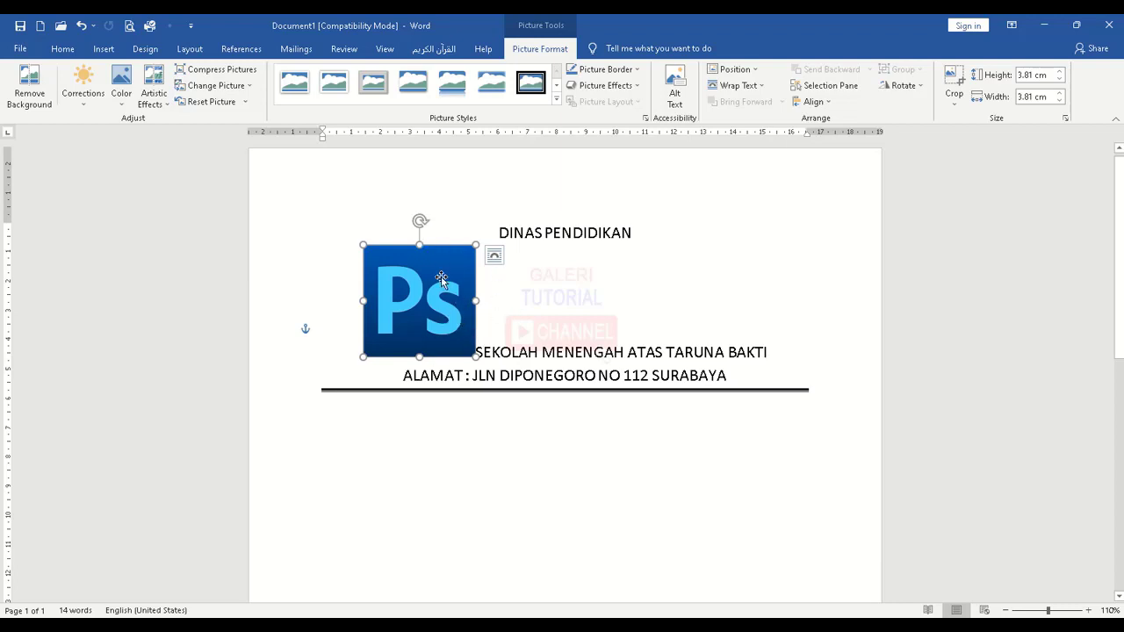
click(528, 300)
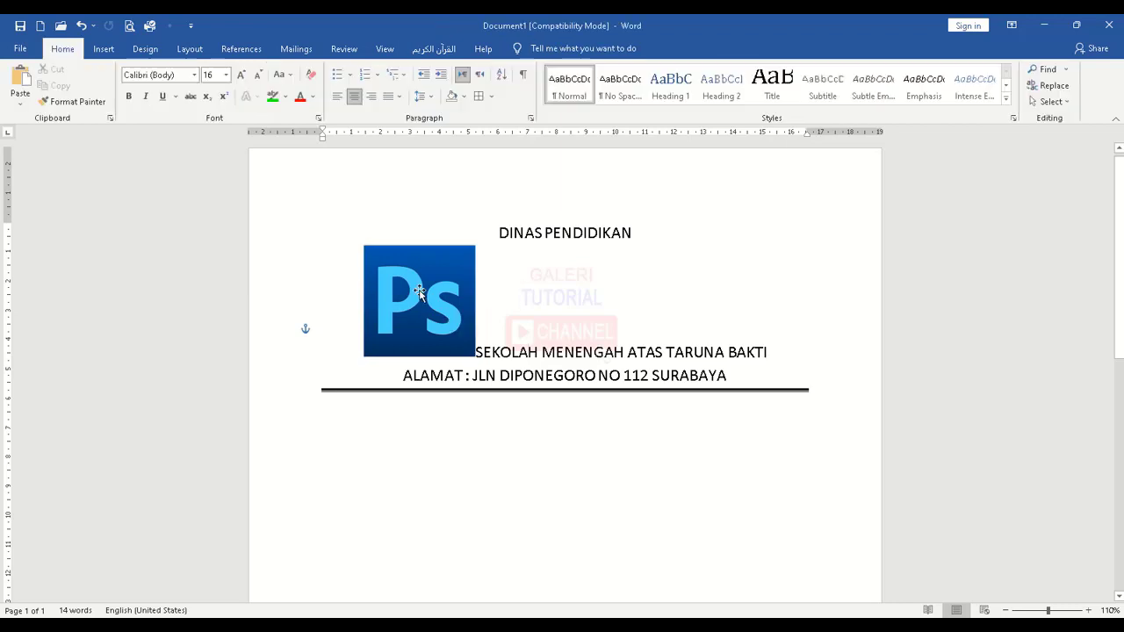
click(420, 294)
click(558, 310)
click(434, 317)
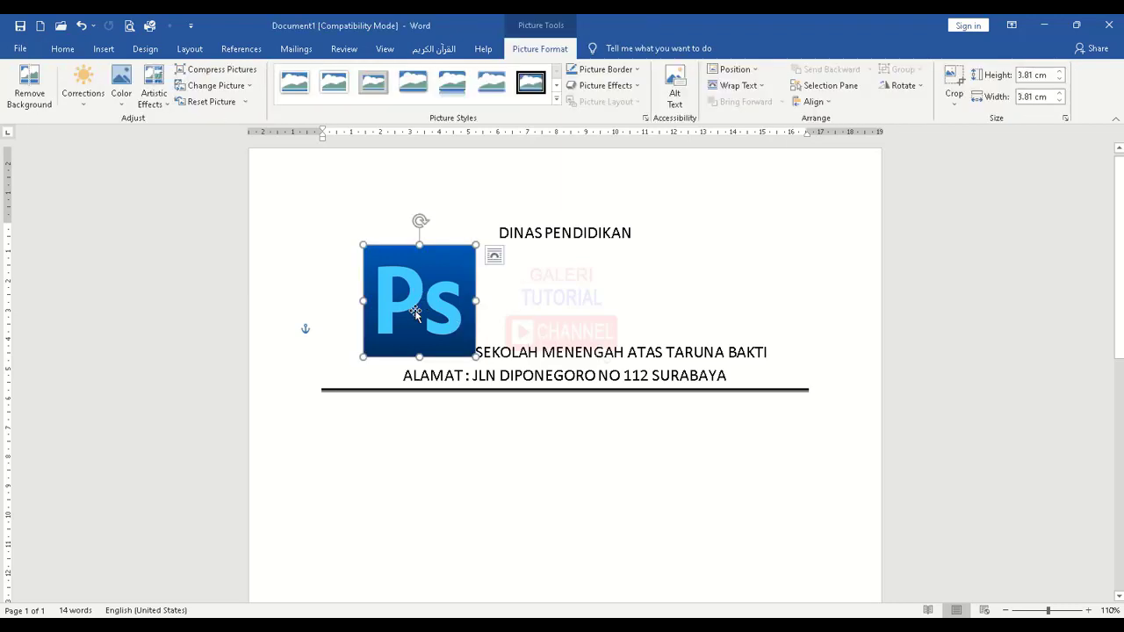
Set the Photoshop logo's text wrapping to In Front of Text
click(494, 256)
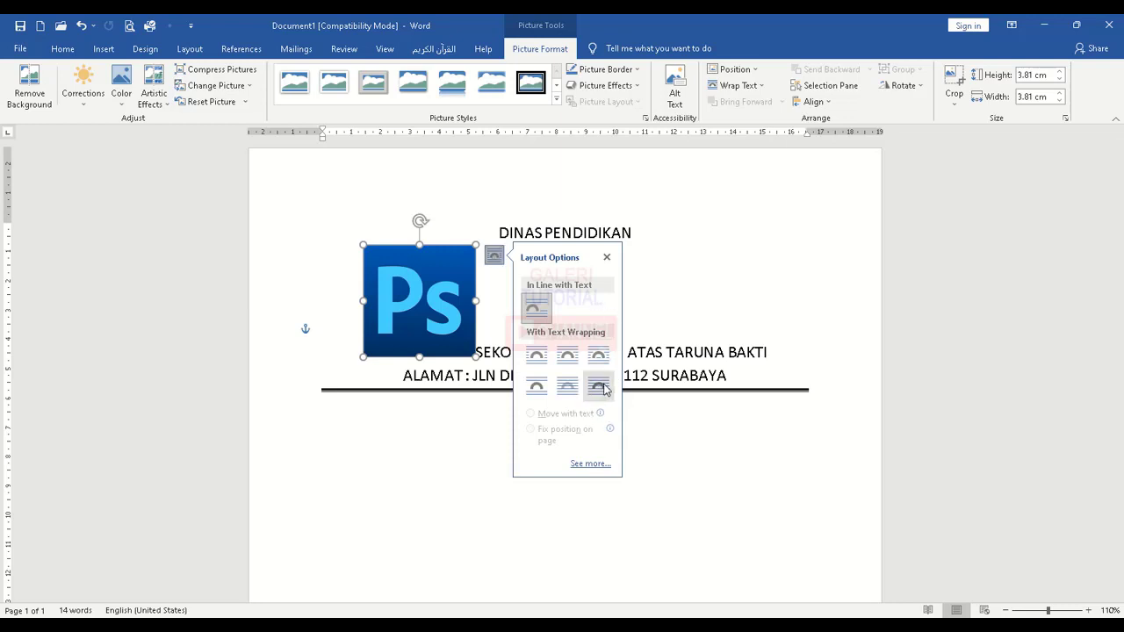
click(685, 293)
click(448, 279)
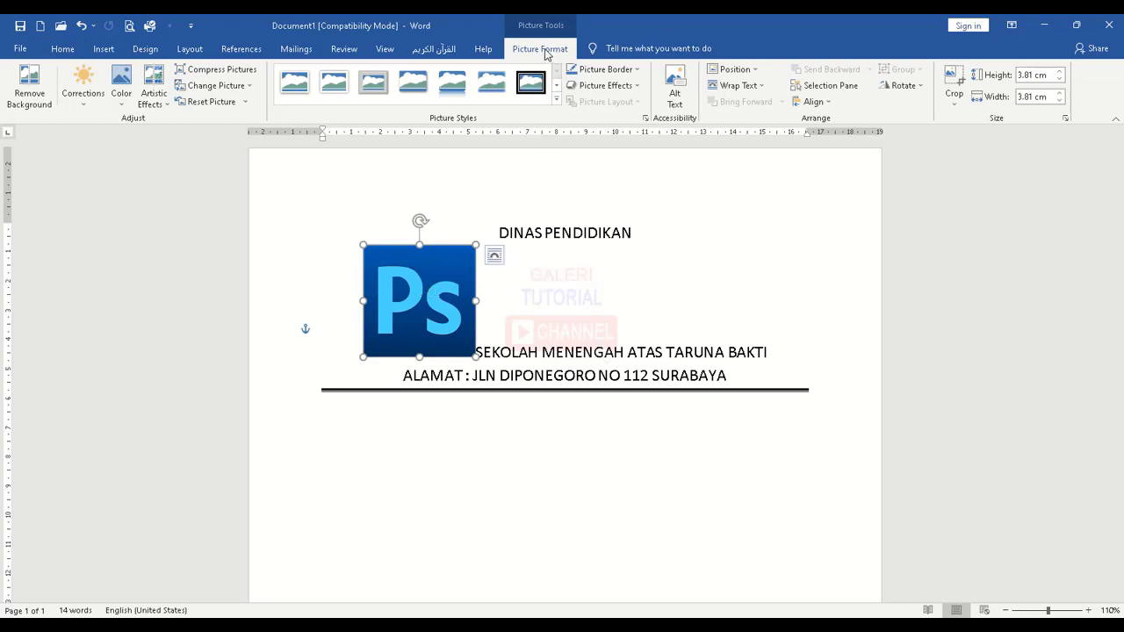
click(762, 86)
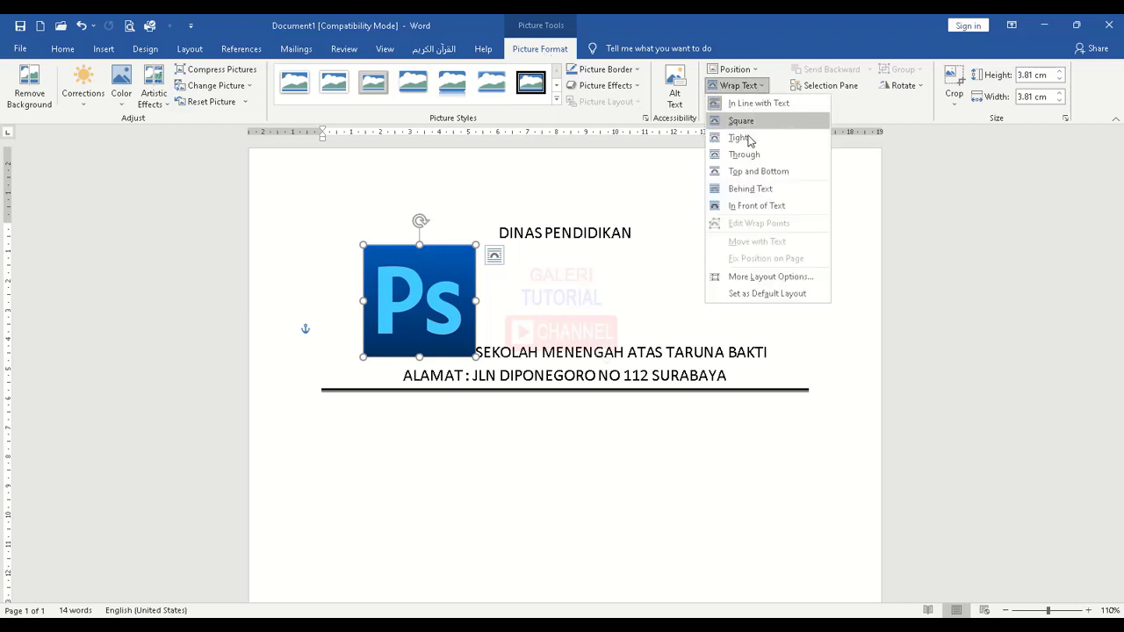
click(774, 207)
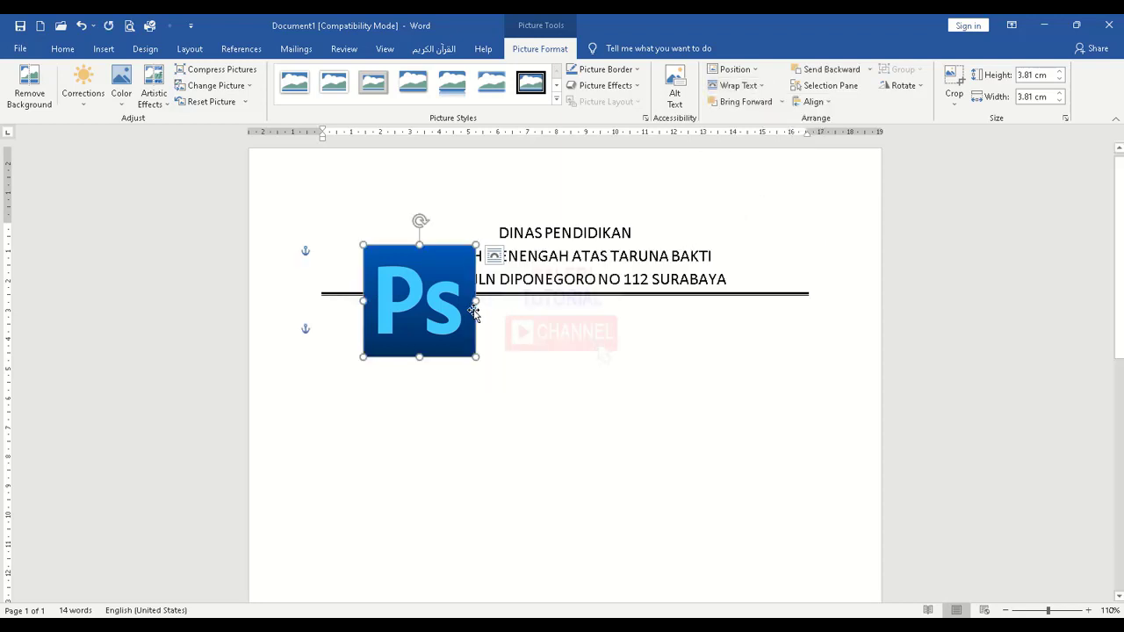
Shrink the Photoshop logo to about 2.23 cm square and place it left of the heading text, just above the double line
drag(474, 358, 380, 282)
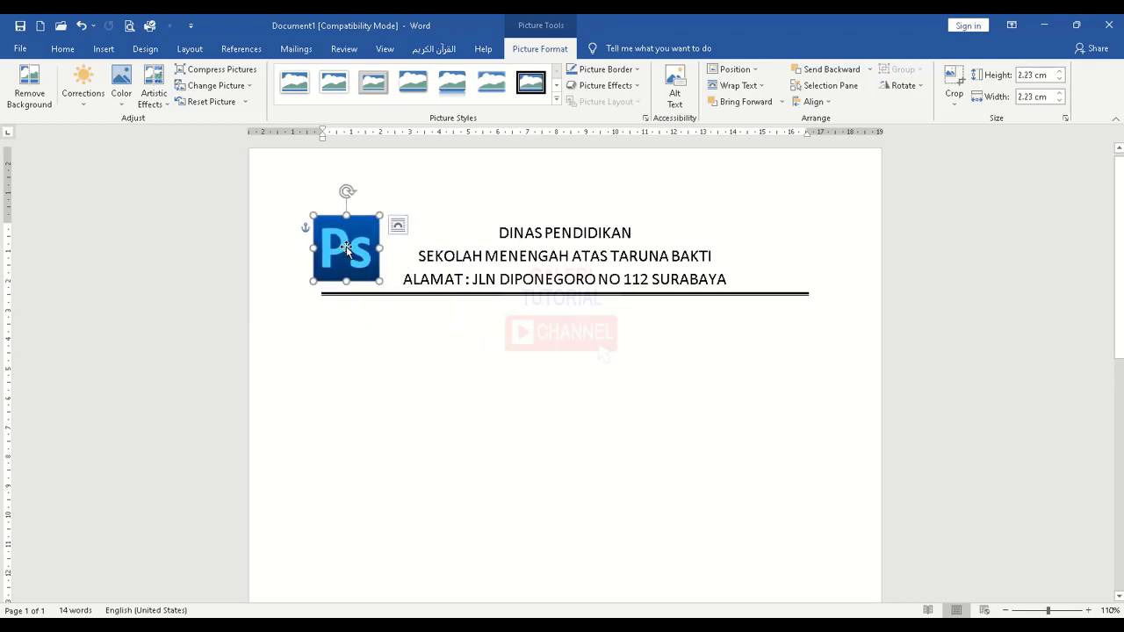
drag(345, 250, 361, 254)
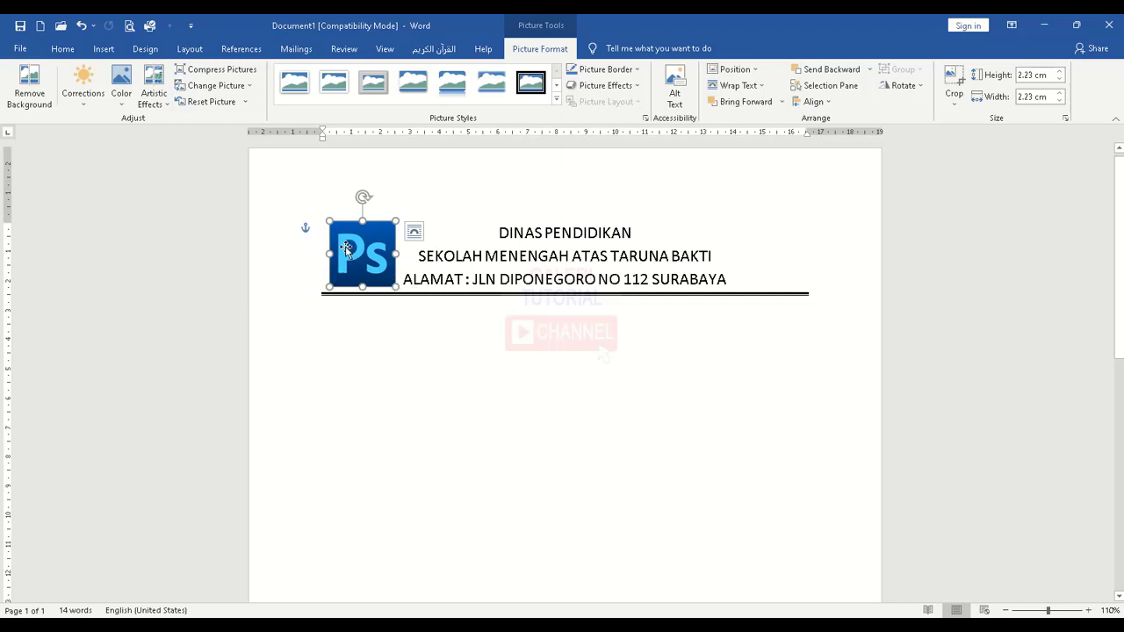
click(506, 317)
Insert the picture COREL from this device at the end of the address line
click(767, 271)
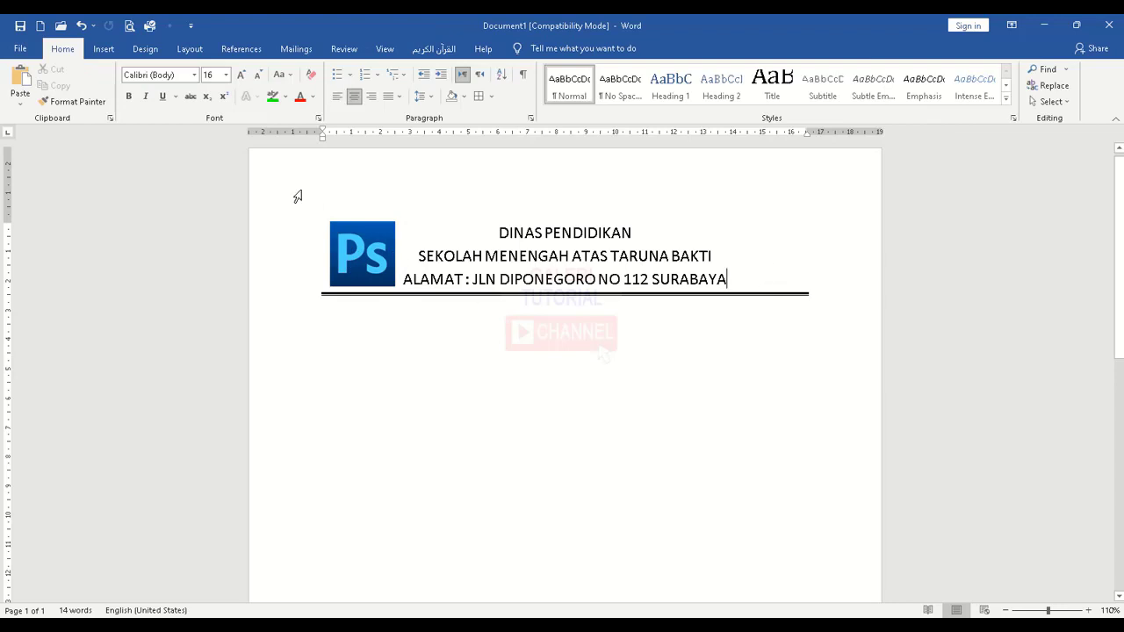
click(103, 49)
click(149, 86)
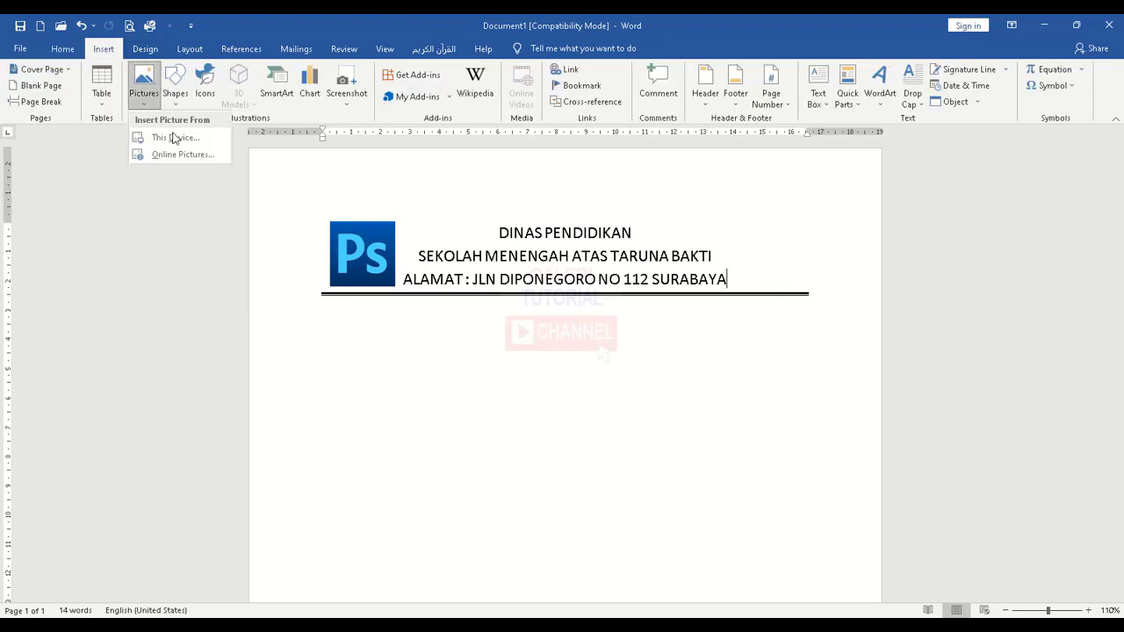
click(187, 144)
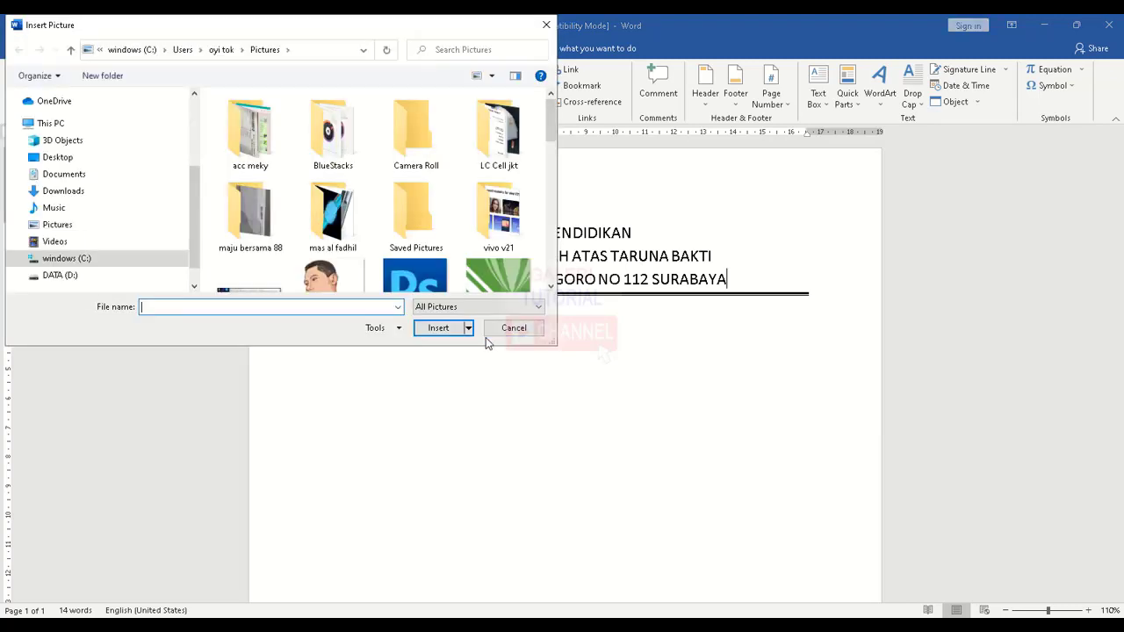
click(497, 236)
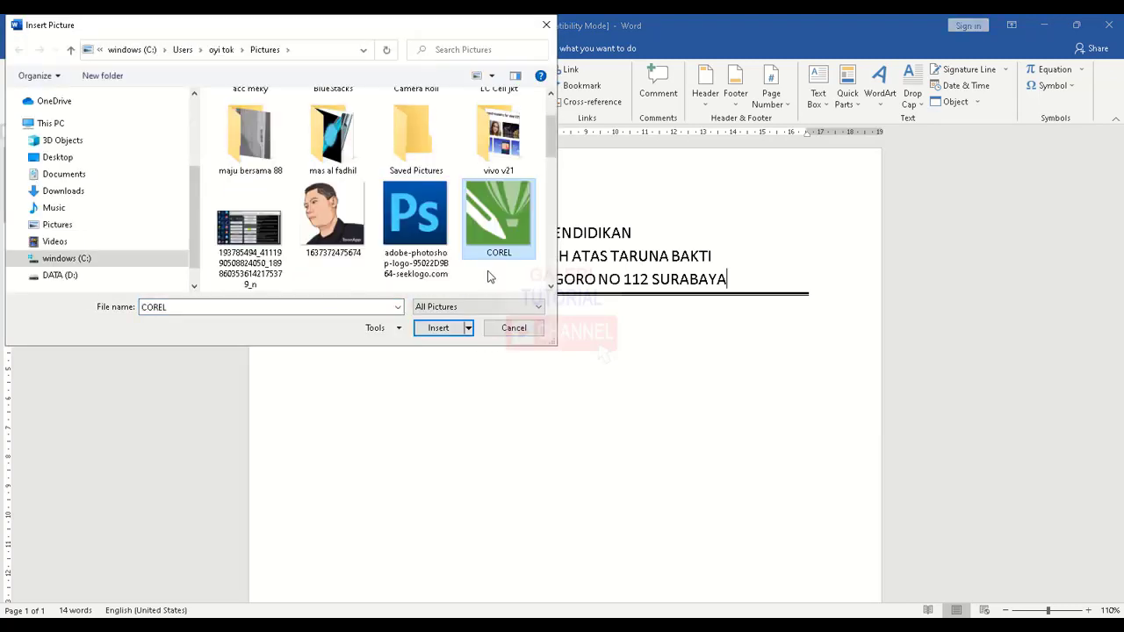
click(435, 329)
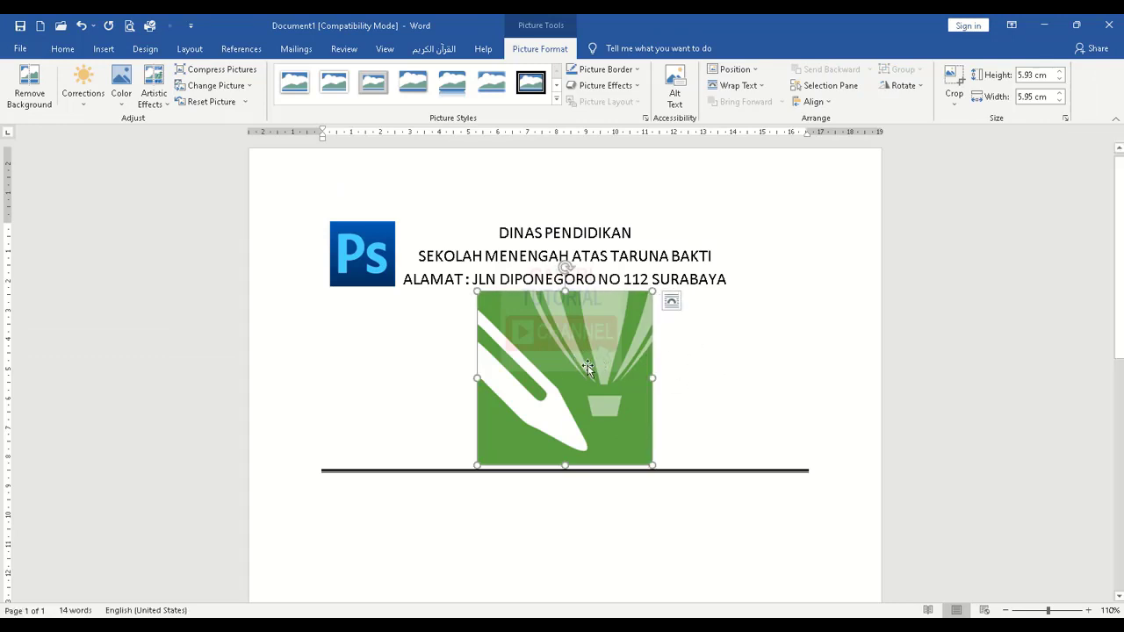
Shrink the green COREL picture to about 2.56 by 2.58 cm and set its text wrapping to In Front of Text
drag(588, 369, 620, 281)
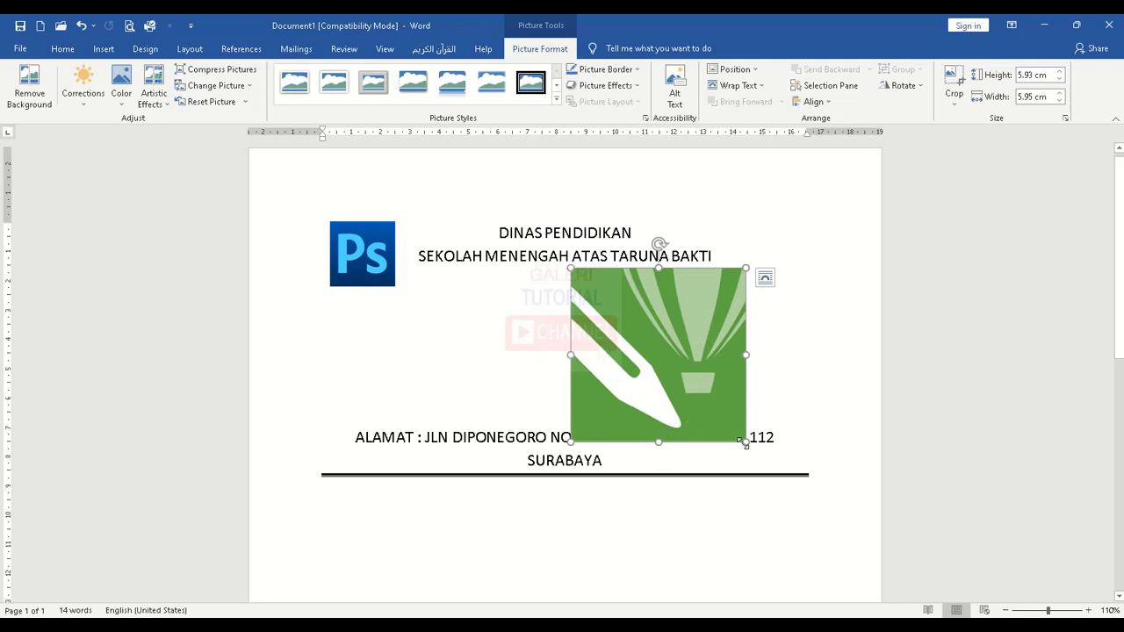
drag(746, 441, 620, 334)
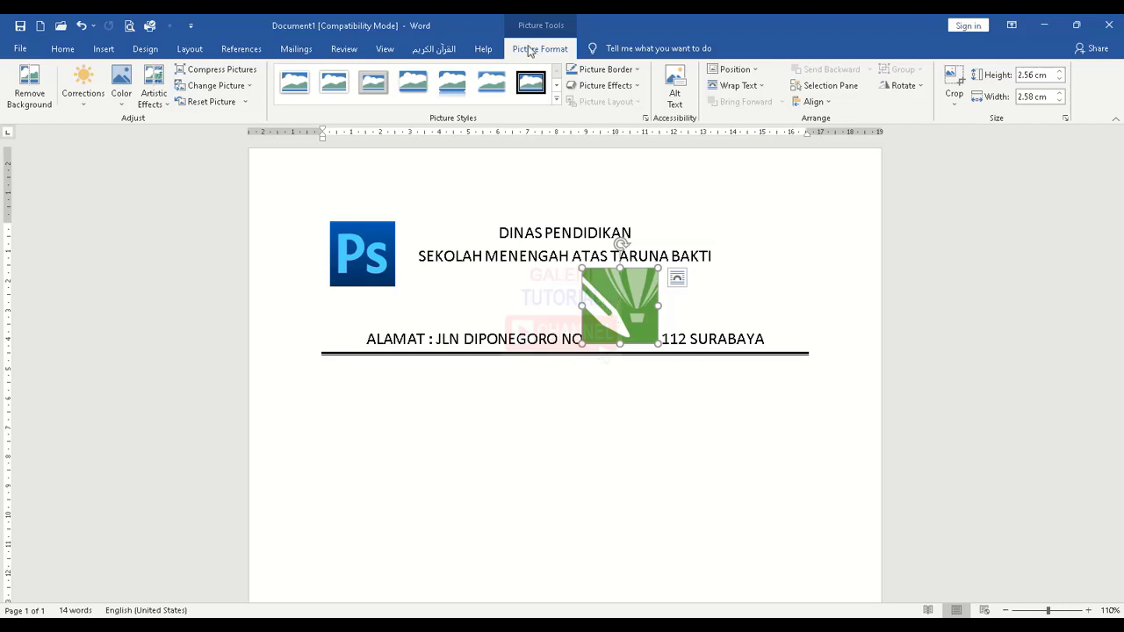
click(761, 88)
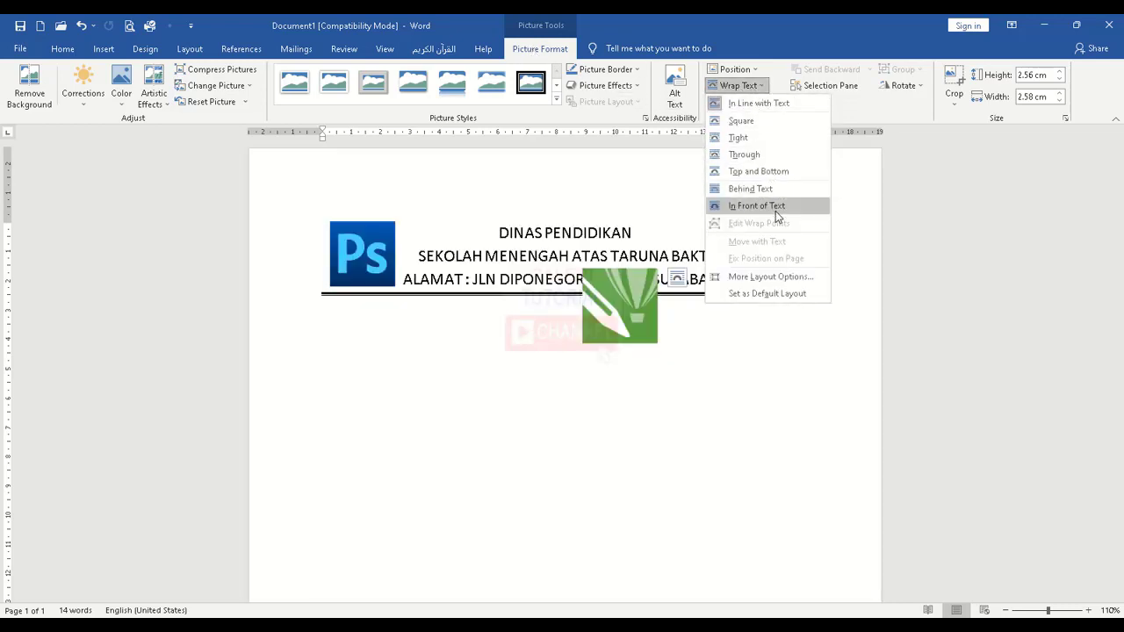
click(776, 210)
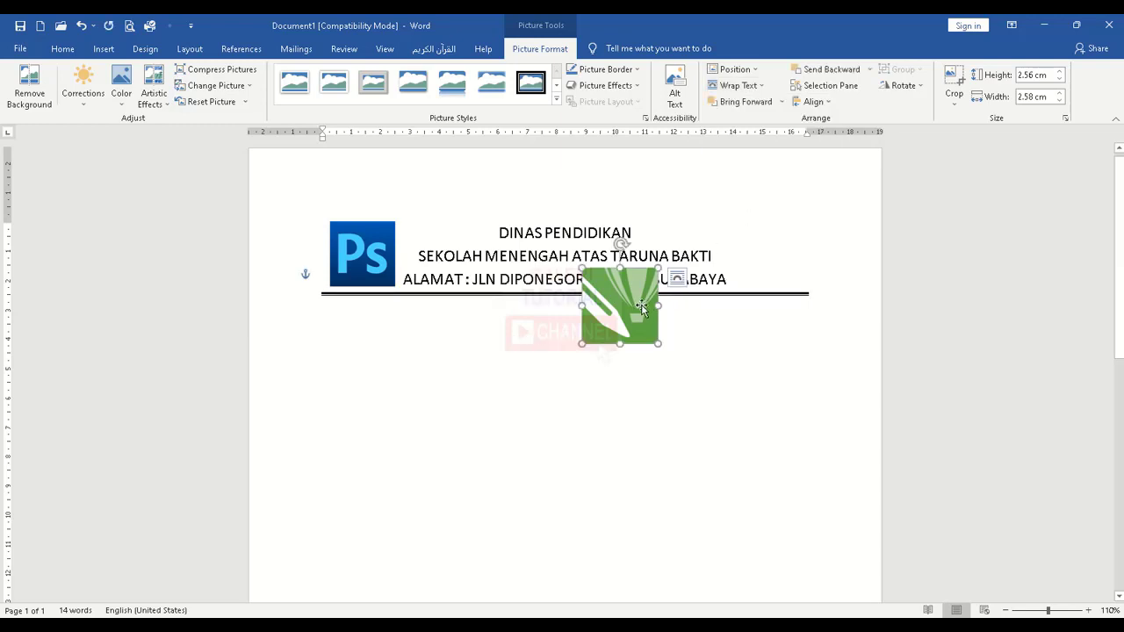
Place the COREL logo right of the heading text, shrink it to about 2.2 cm square, and align it level with the Photoshop logo
drag(634, 305, 780, 243)
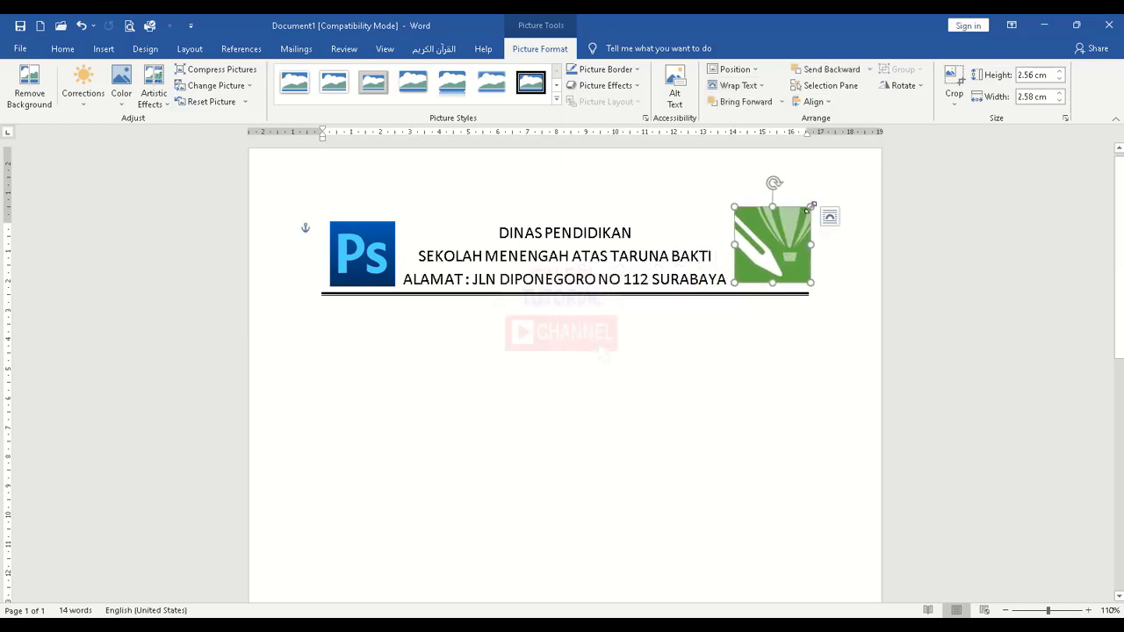
drag(811, 207, 801, 216)
click(635, 395)
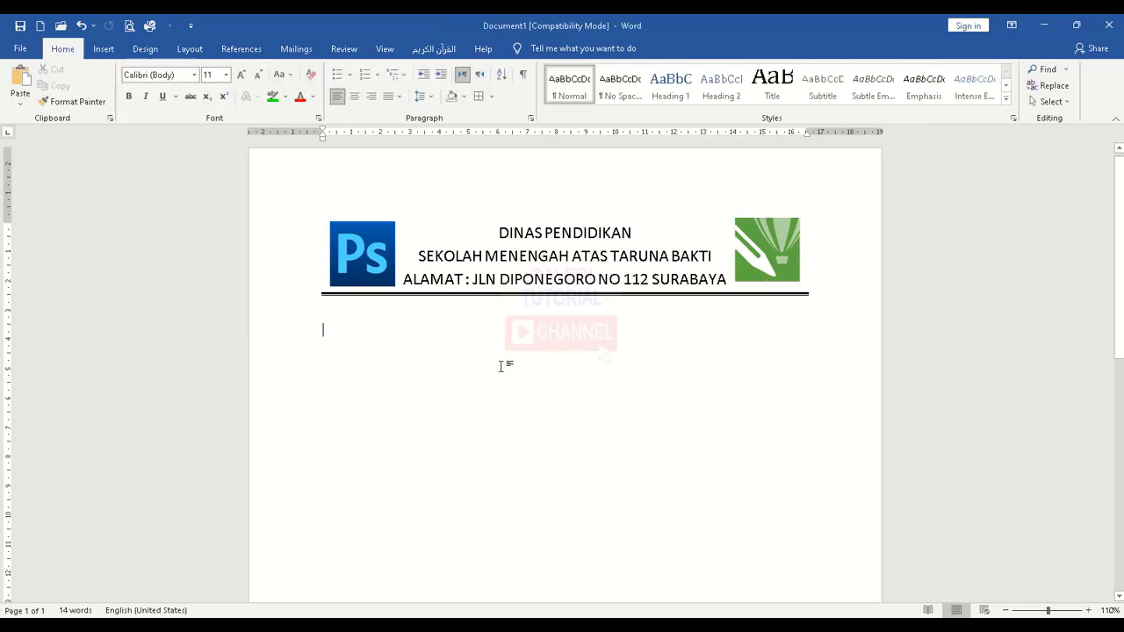
click(760, 265)
drag(759, 265, 760, 261)
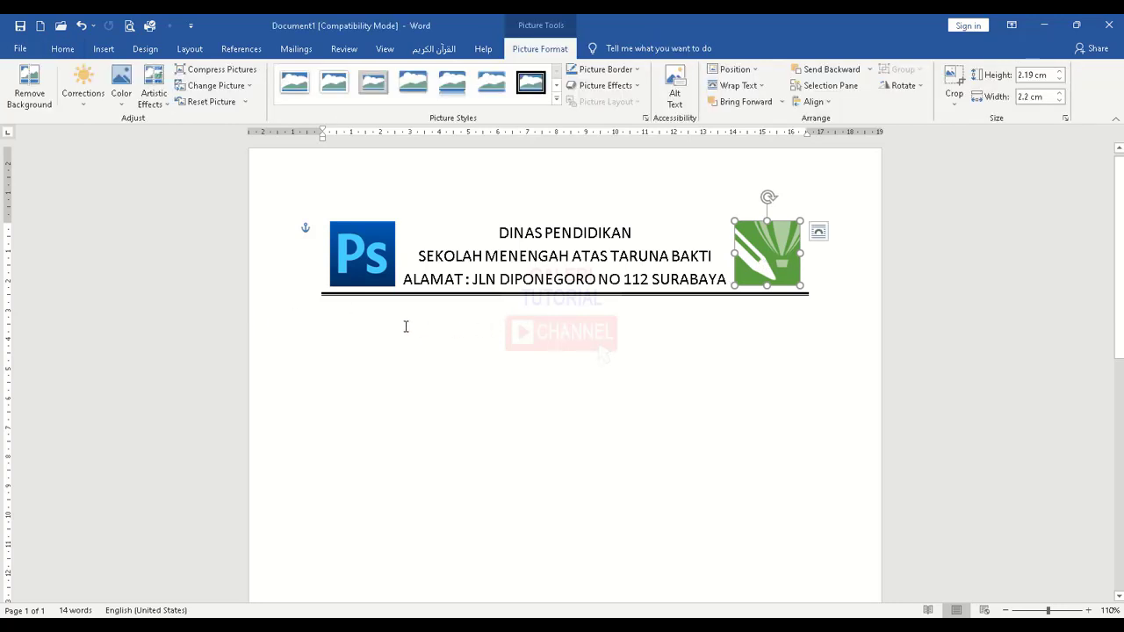
Copy the DINAS PENDIDIKAN heading line and paste it into the empty paragraph below the double line
drag(405, 281, 680, 277)
click(557, 256)
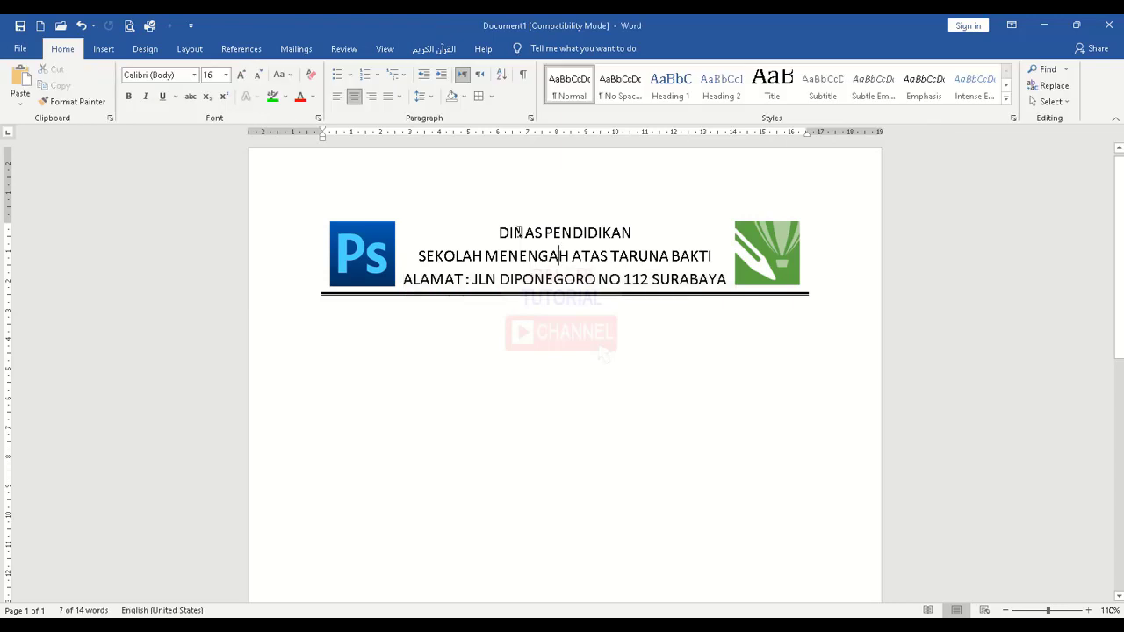
drag(500, 233, 622, 237)
key(ctrl+c)
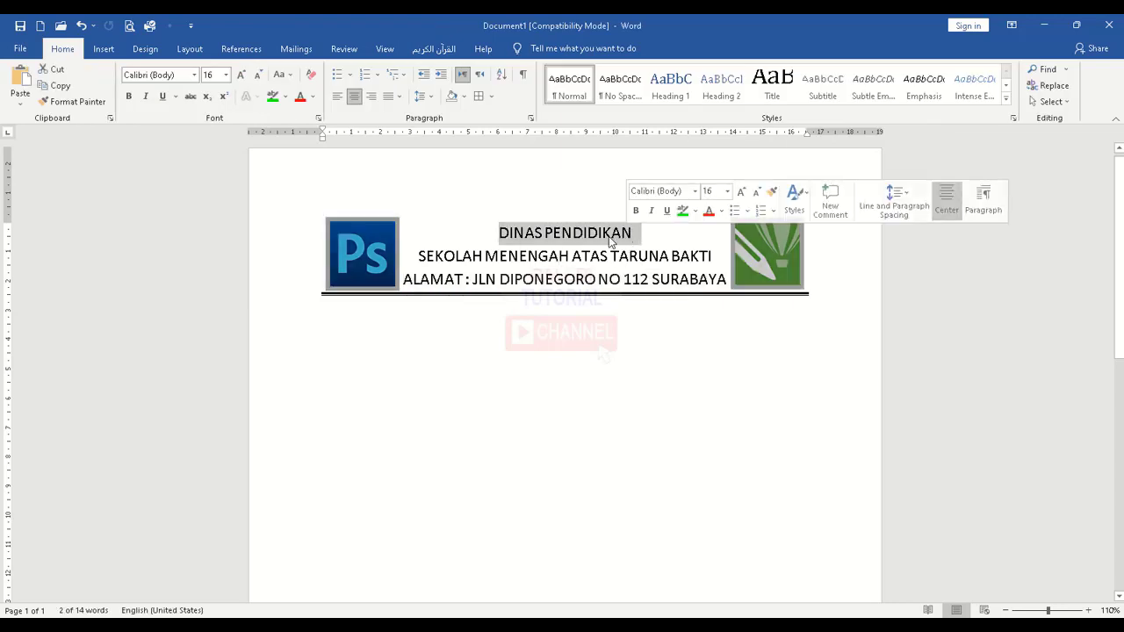
click(334, 354)
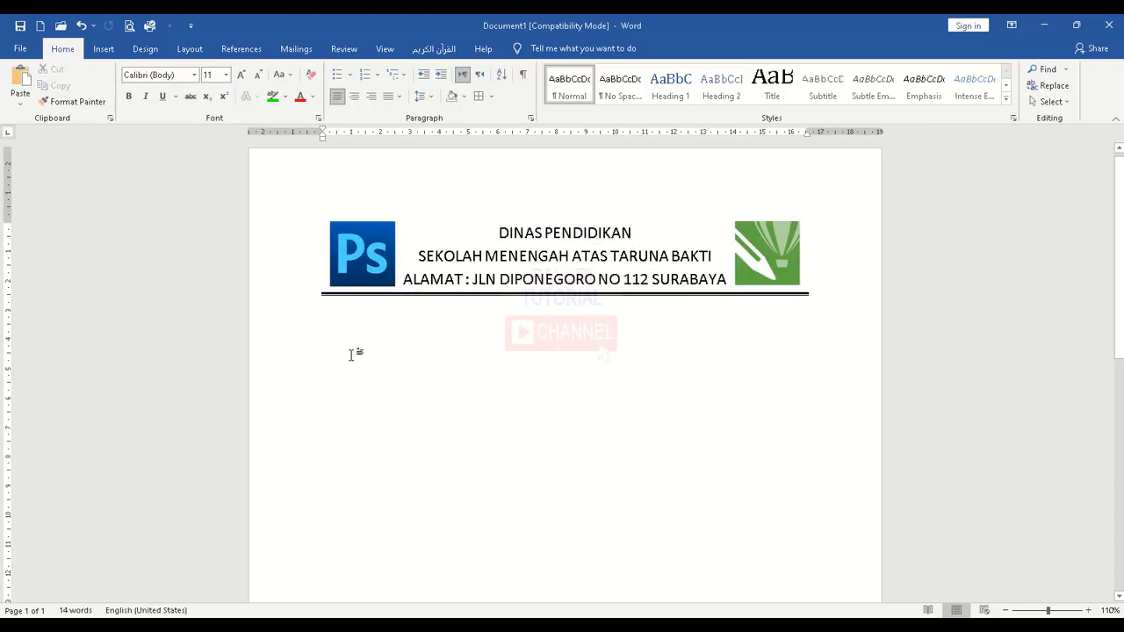
key(ctrl+v)
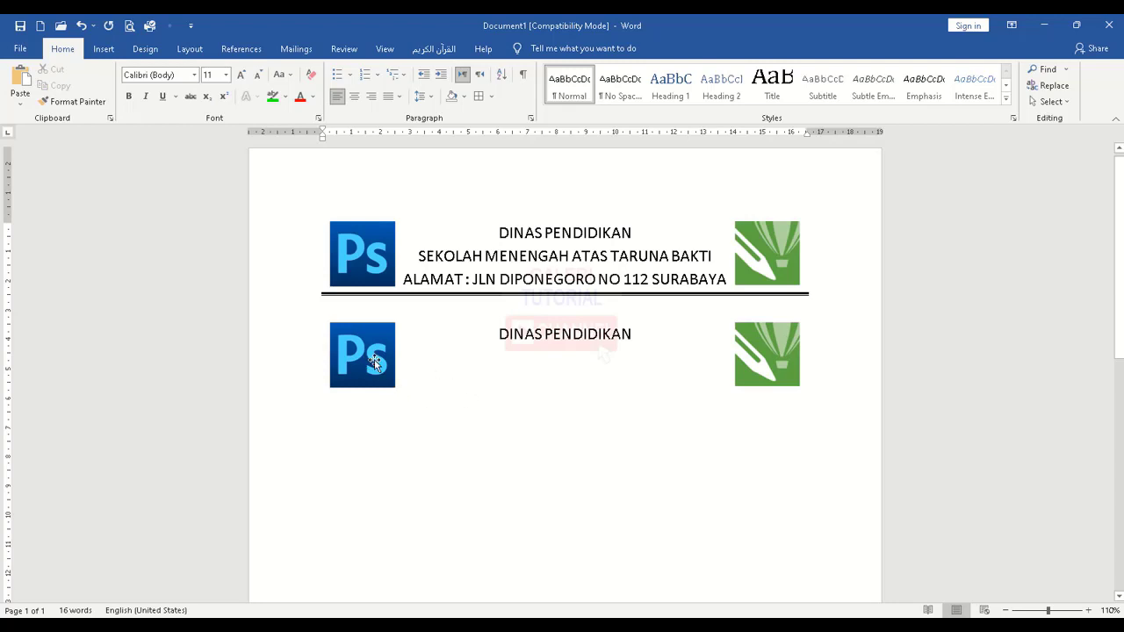
Delete the two duplicate logos beside the pasted DINAS PENDIDIKAN line and left-align that line
click(367, 355)
key(Delete)
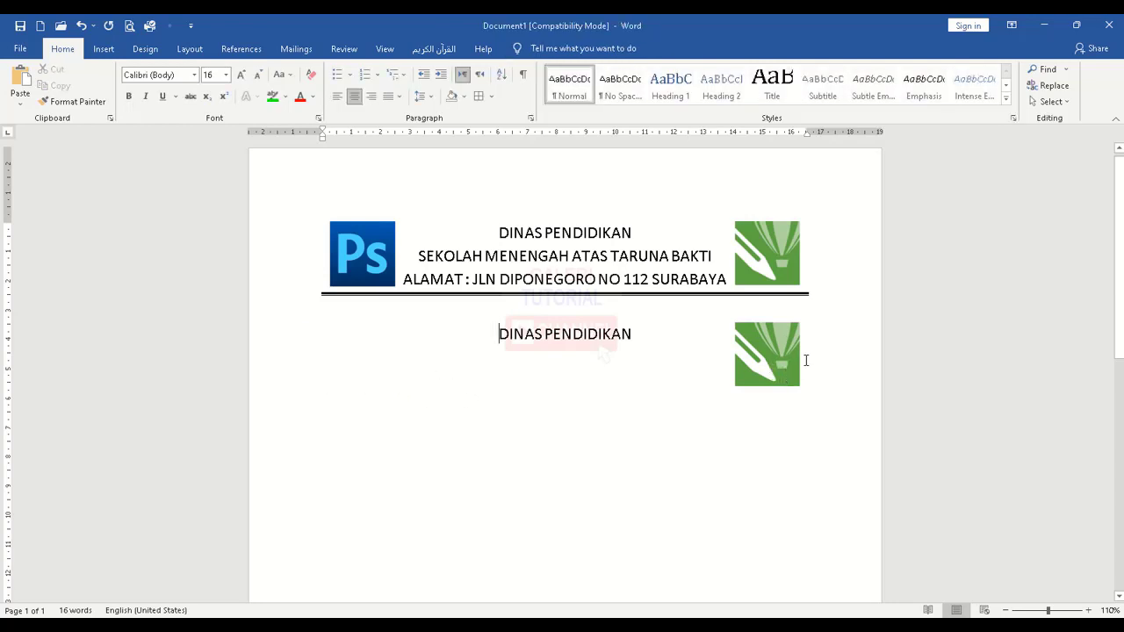
click(766, 356)
key(Delete)
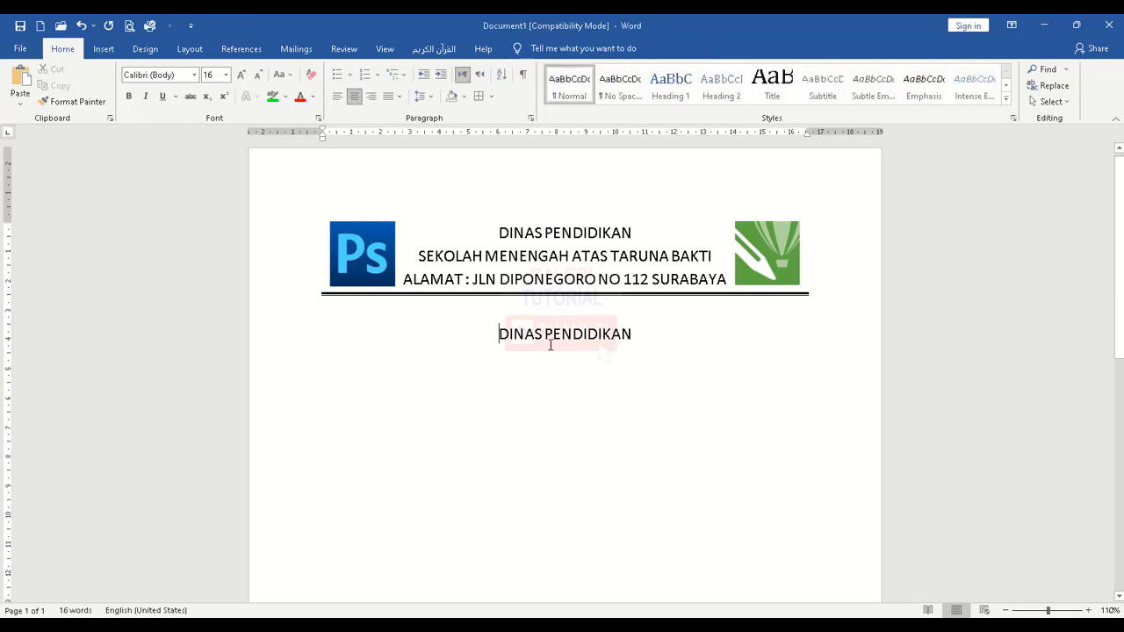
click(337, 97)
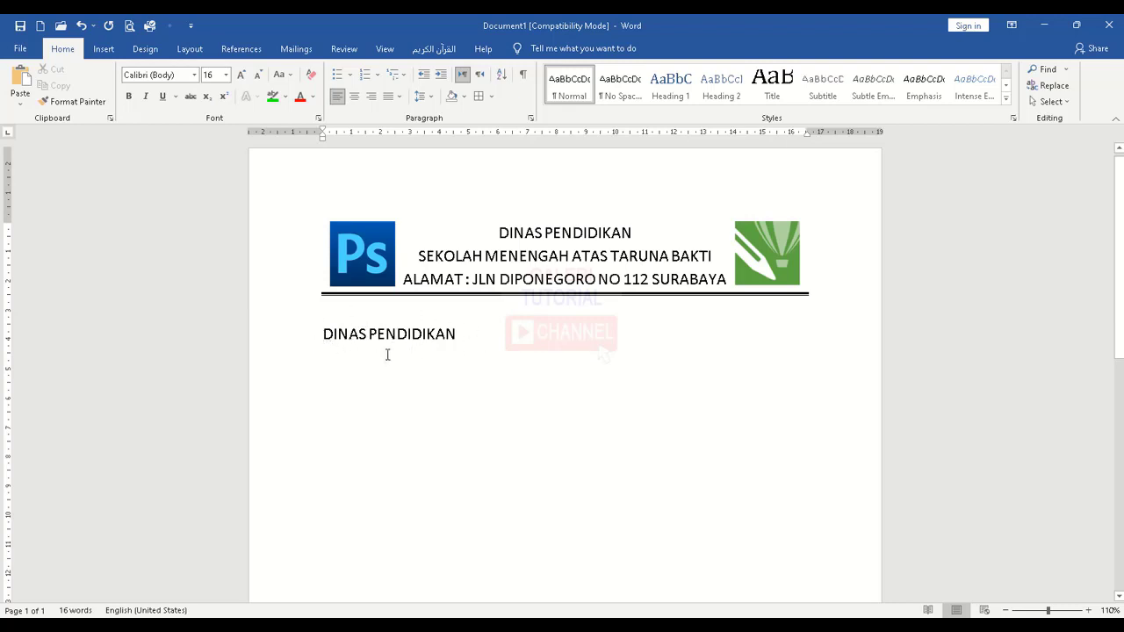
Apply a ½ pt double-line box border to the pasted DINAS PENDIDIKAN paragraph
click(322, 363)
key(Return)
click(493, 97)
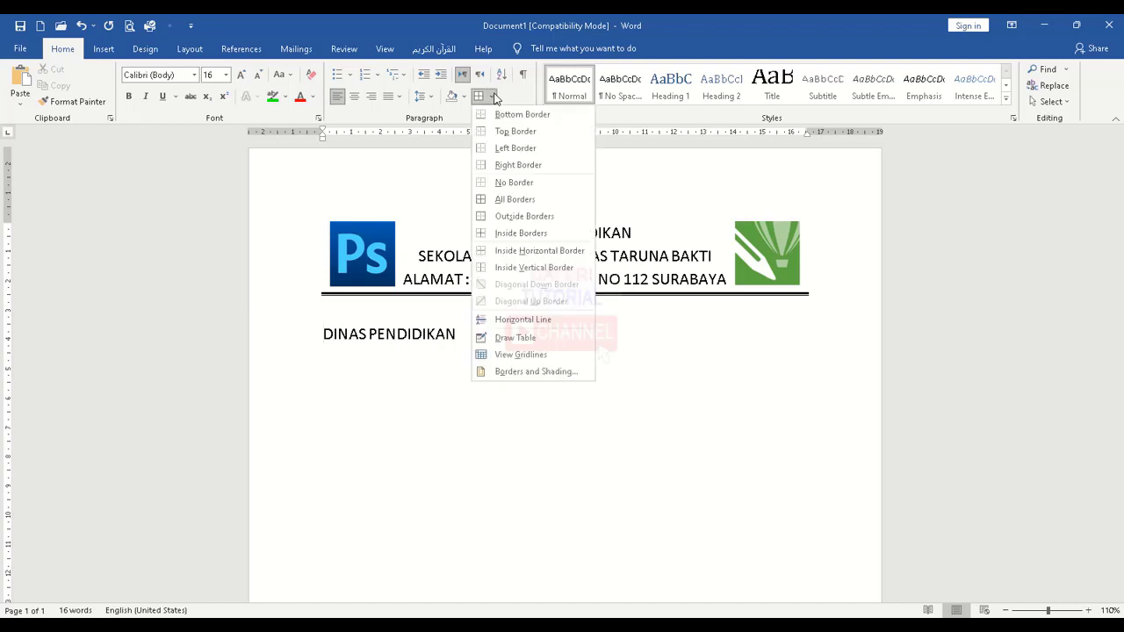
click(505, 374)
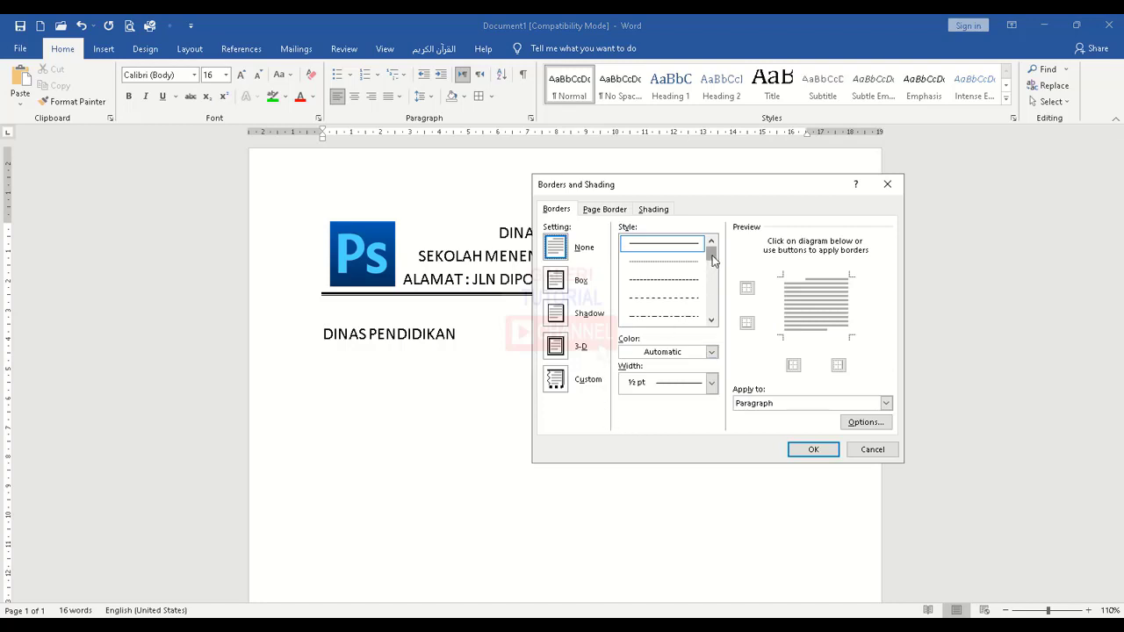
drag(712, 260, 716, 267)
click(685, 318)
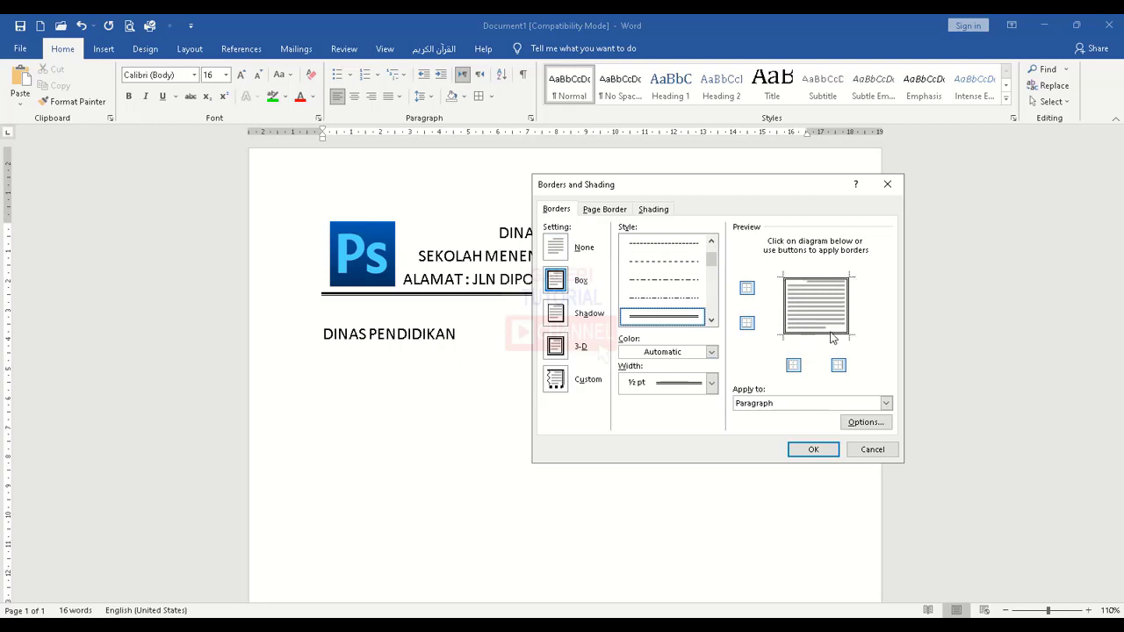
click(793, 364)
click(794, 365)
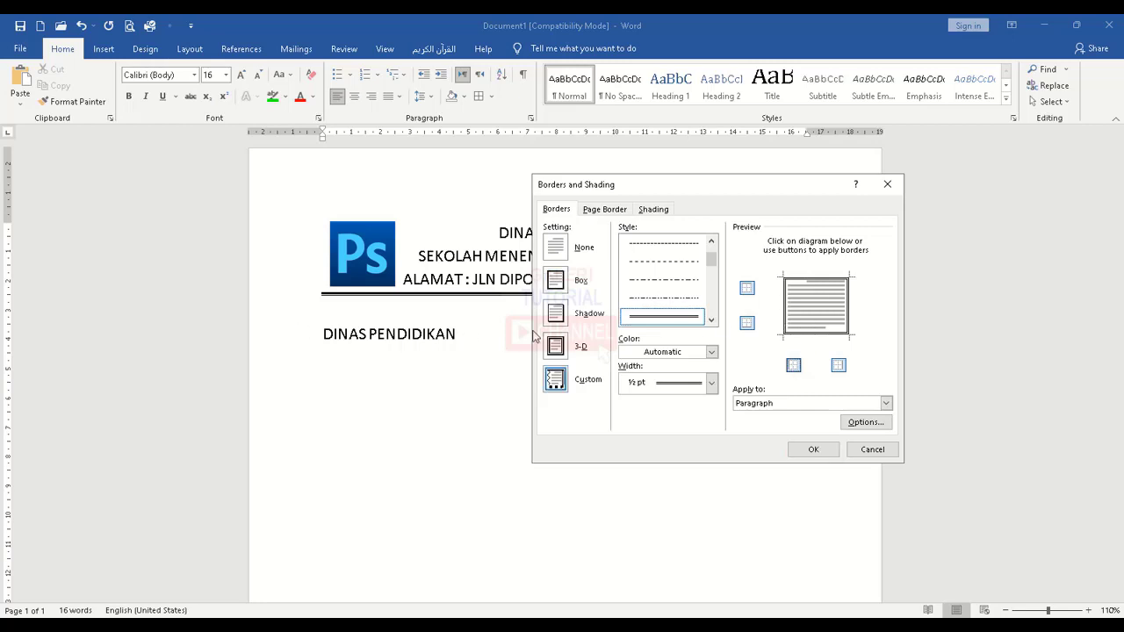
click(813, 449)
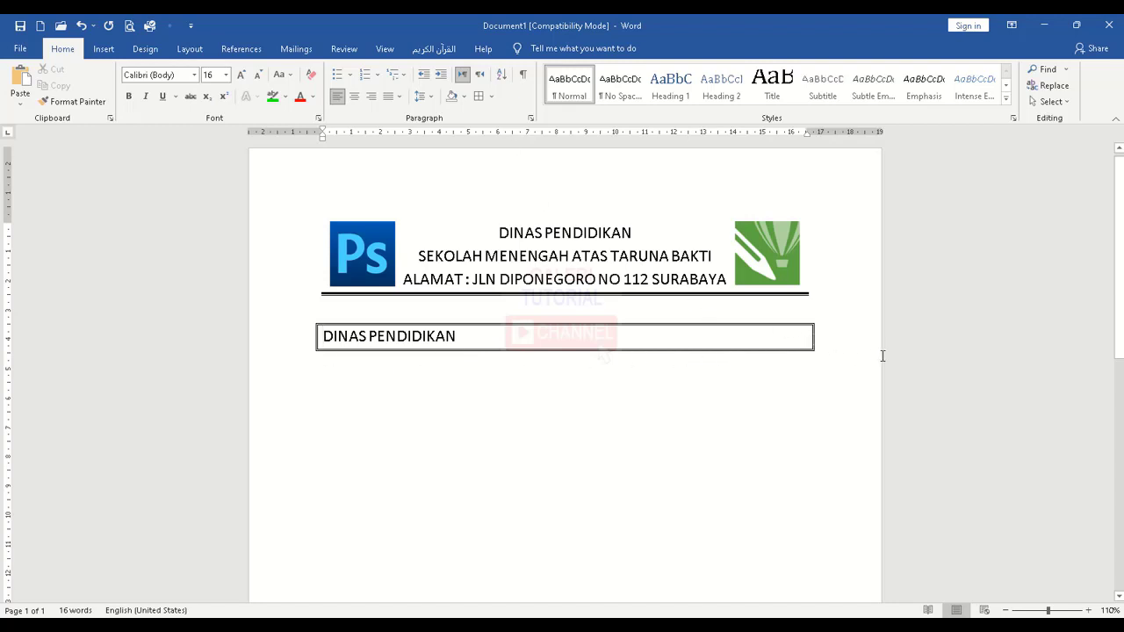
Insert a table with 8 columns and 6 rows below the bordered paragraph, and place the cursor in its first cell
click(329, 411)
click(105, 51)
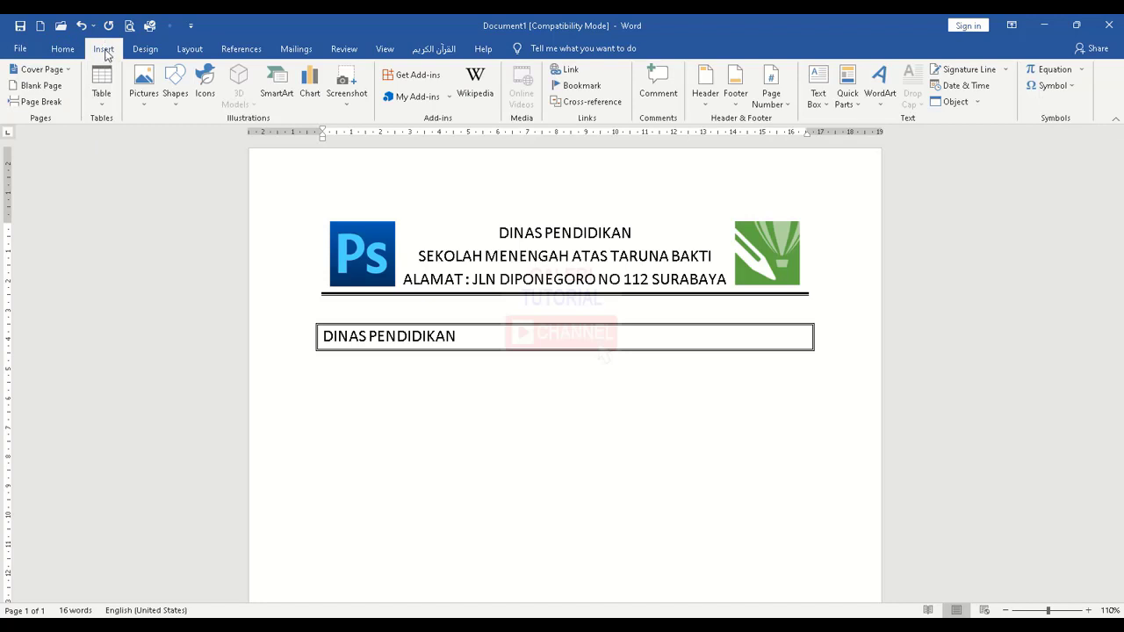
click(104, 88)
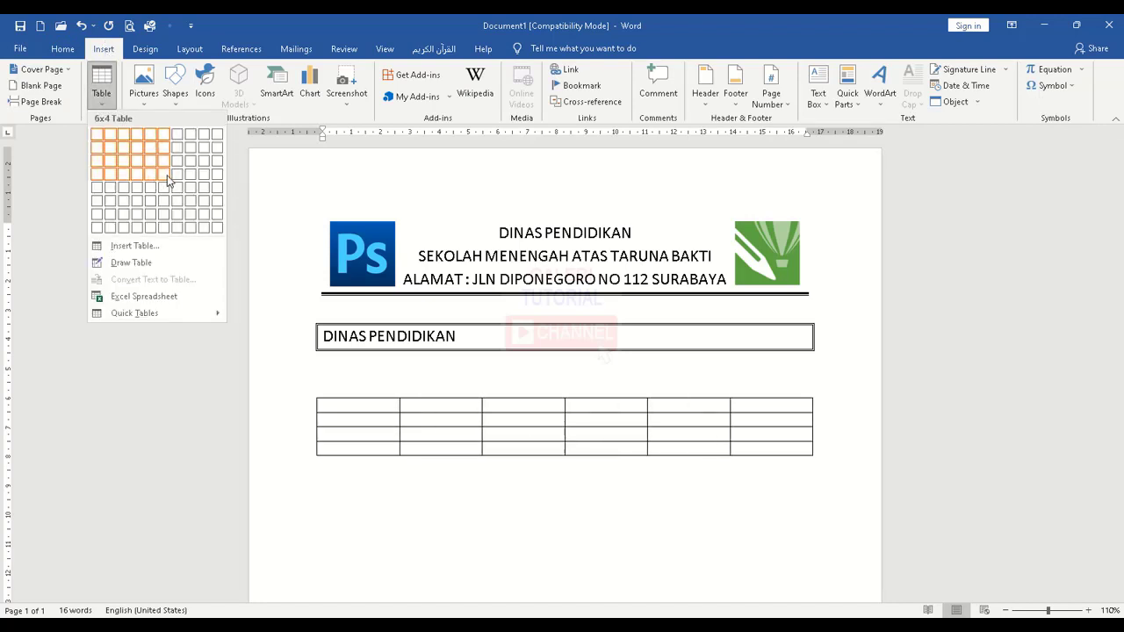
click(189, 201)
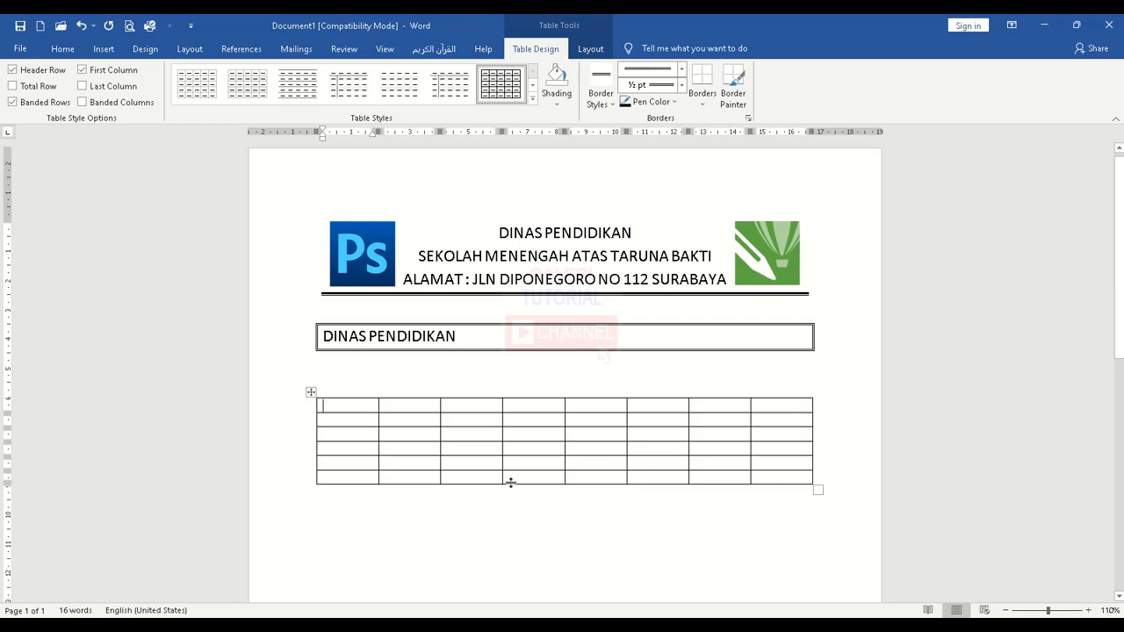
click(374, 379)
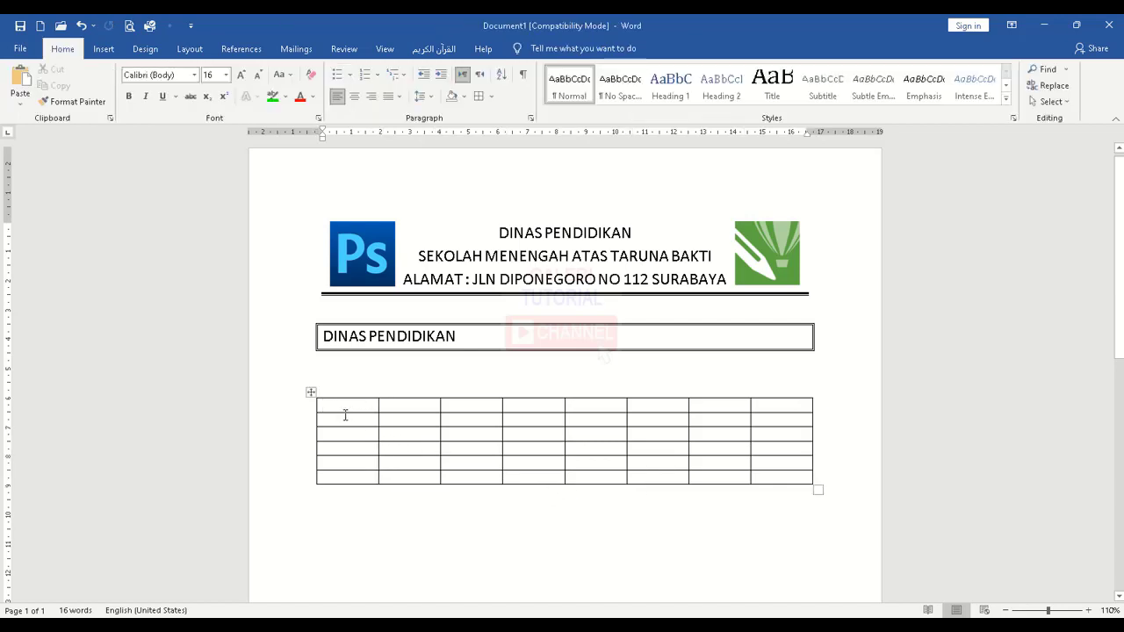
click(340, 409)
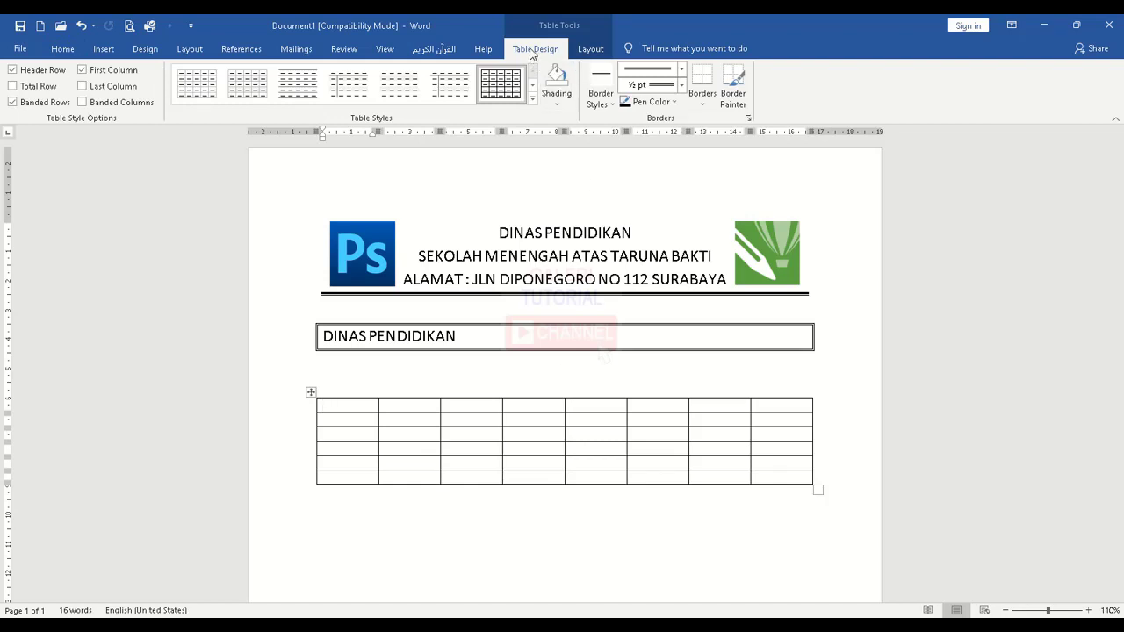
Paint a thick 6 pt border around the first two rows of the table with the Border Painter
click(611, 106)
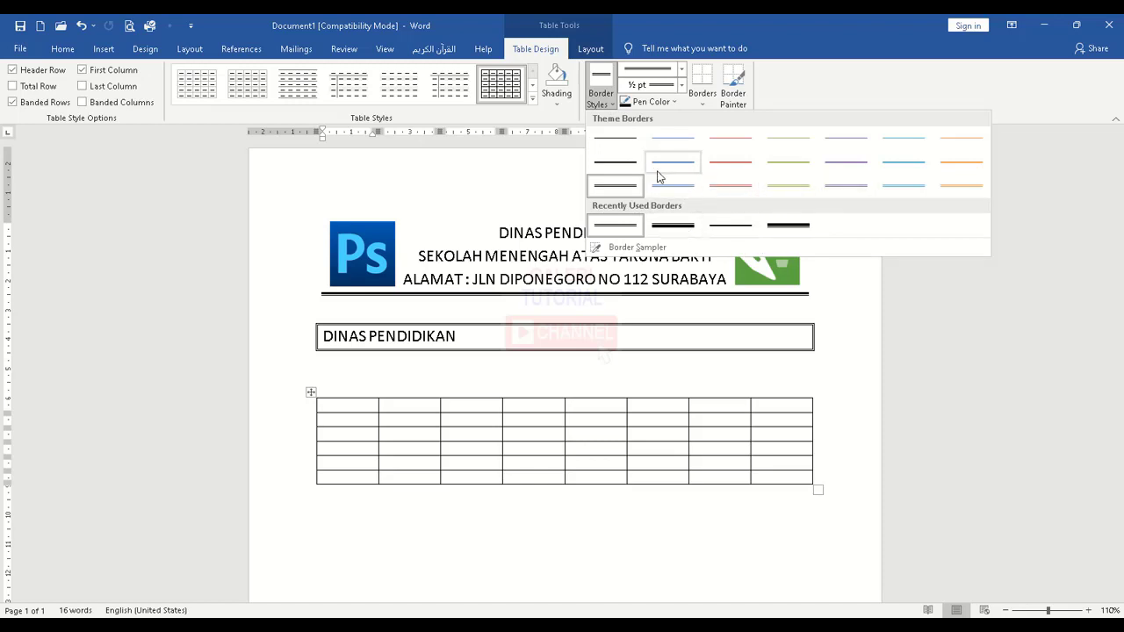
click(672, 225)
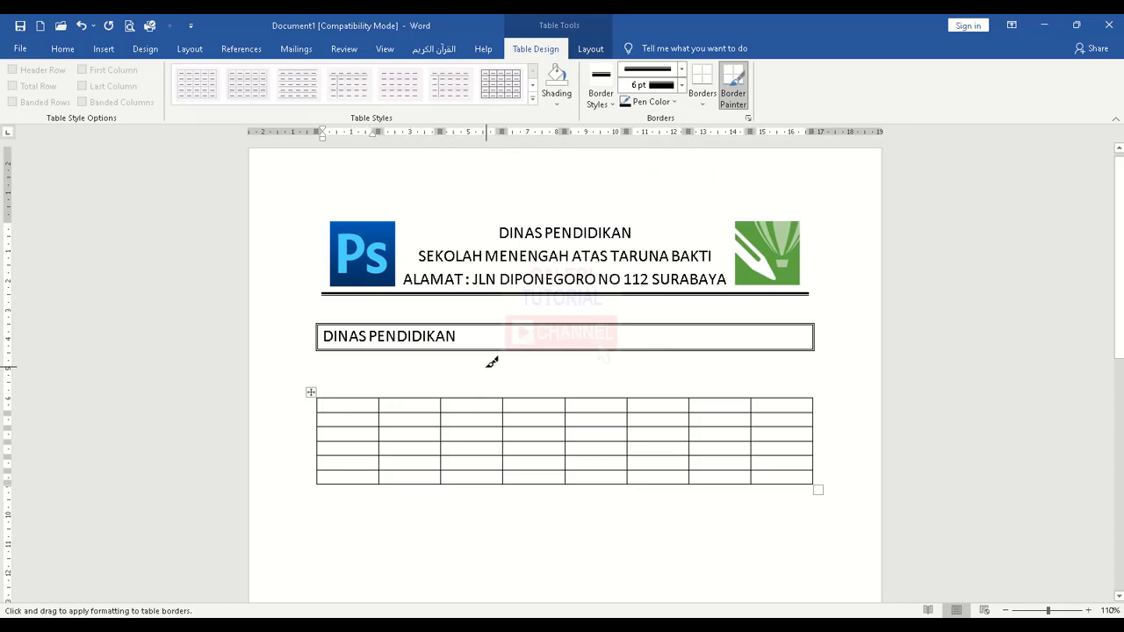
drag(323, 399, 790, 391)
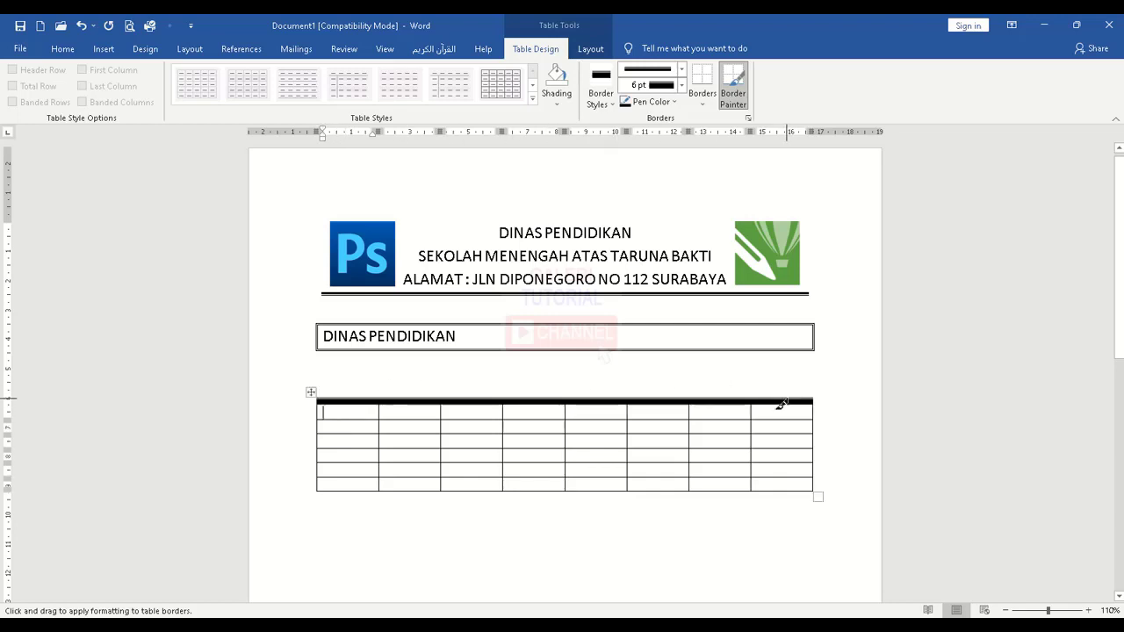
mouse_move(321, 399)
mouse_down()
mouse_move(322, 426)
mouse_move(337, 427)
mouse_move(754, 413)
mouse_move(804, 425)
mouse_move(820, 410)
mouse_move(813, 402)
mouse_up()
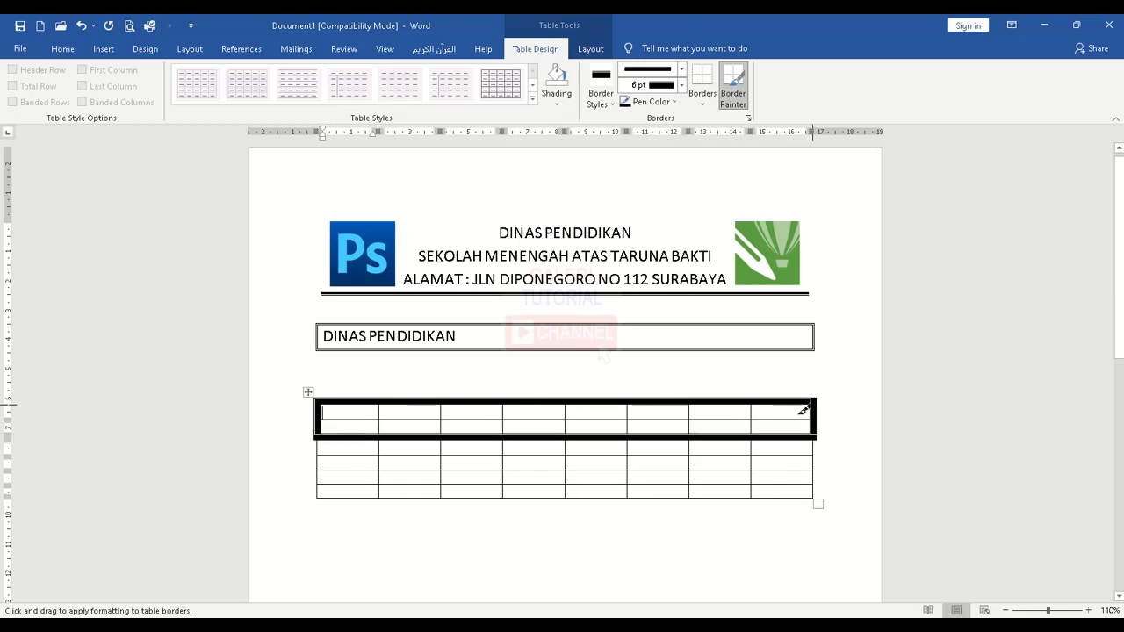
click(733, 88)
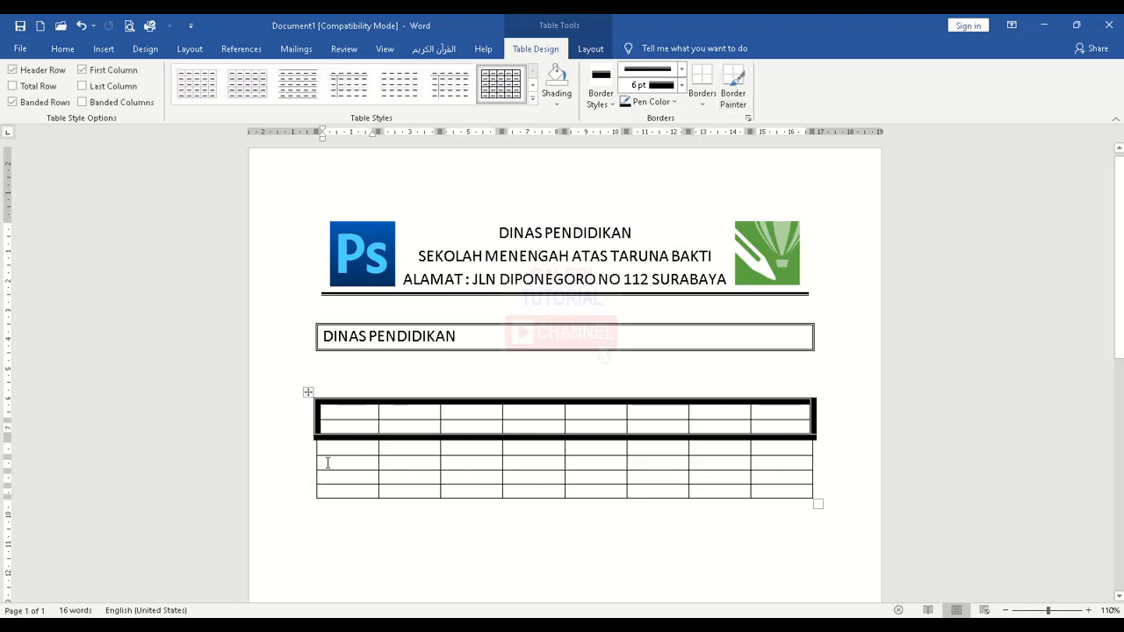
Give the table's last three rows a ½ pt double-line outer border and remove their inside horizontal and vertical lines
drag(325, 462, 783, 486)
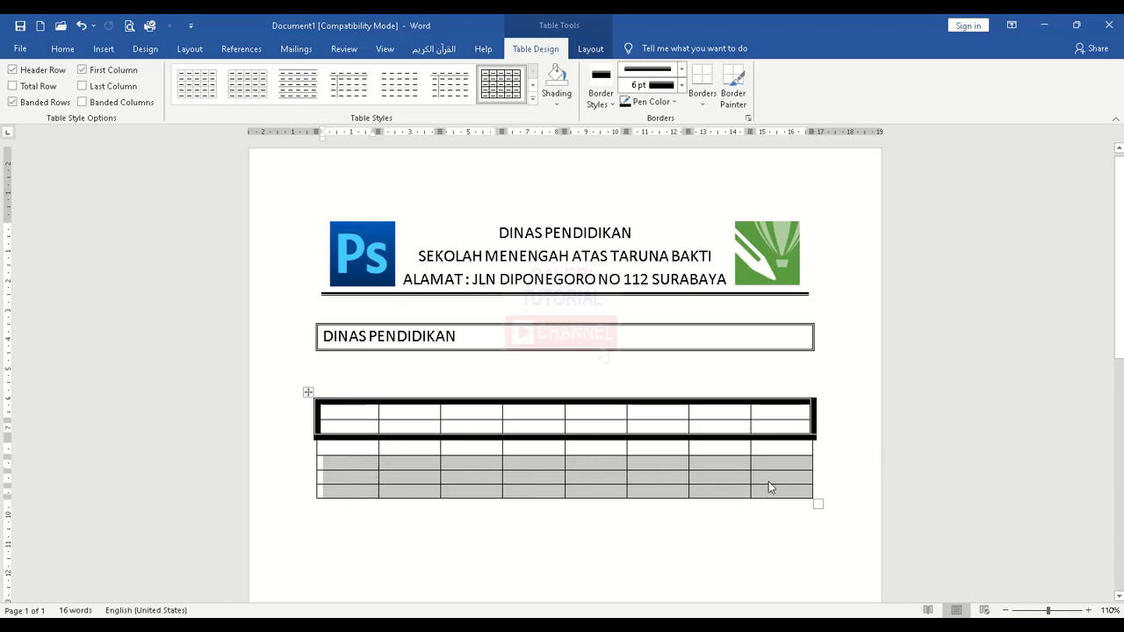
click(703, 104)
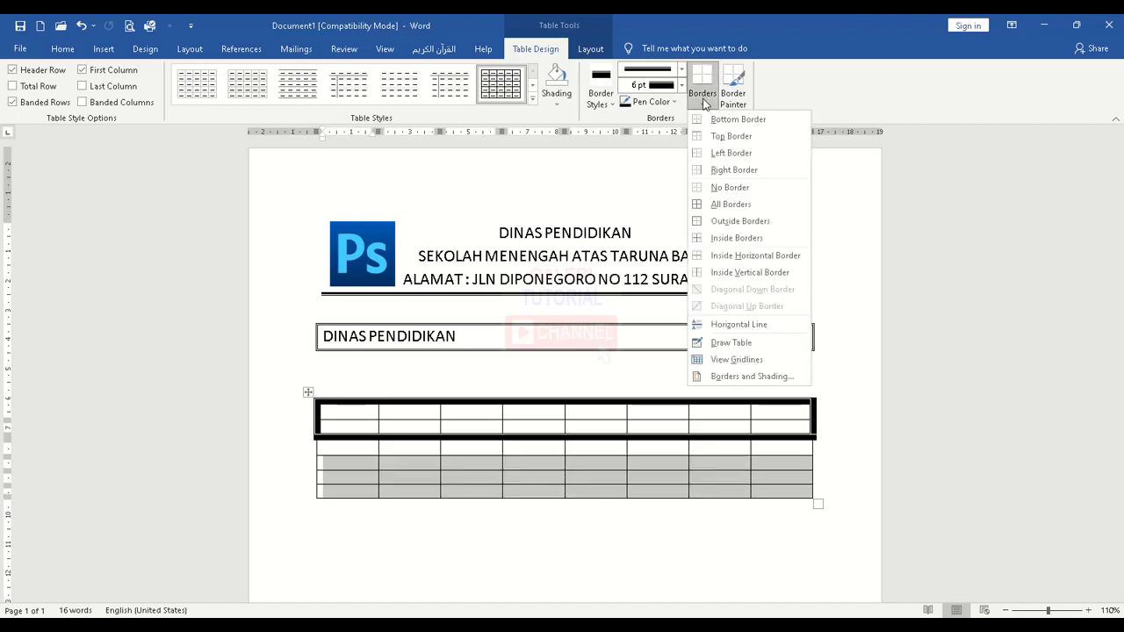
click(745, 378)
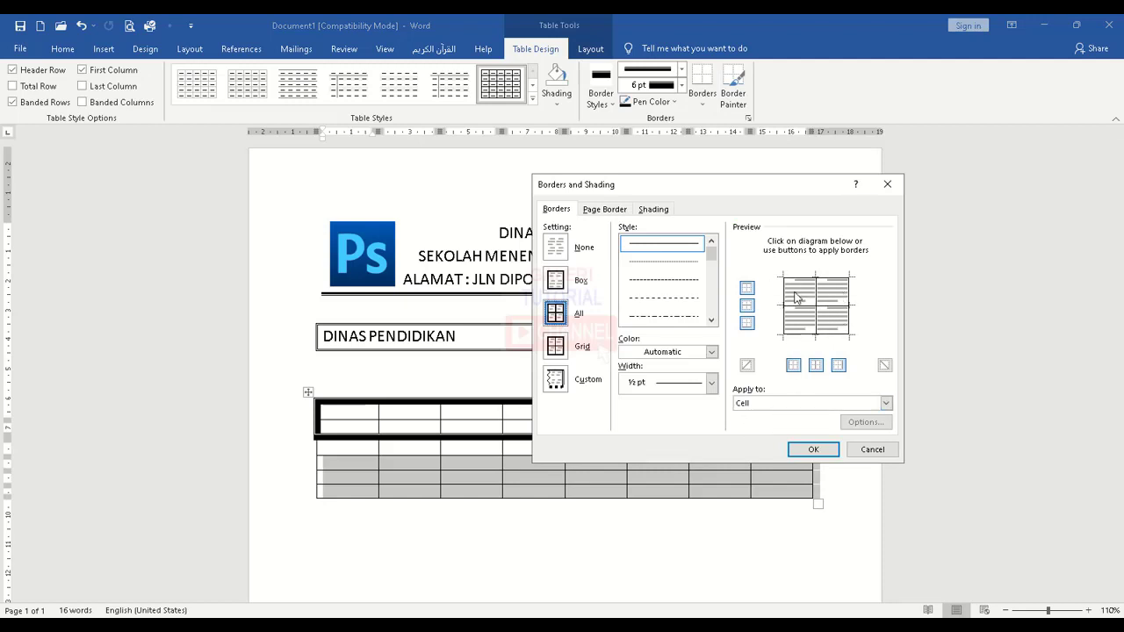
drag(712, 254, 713, 266)
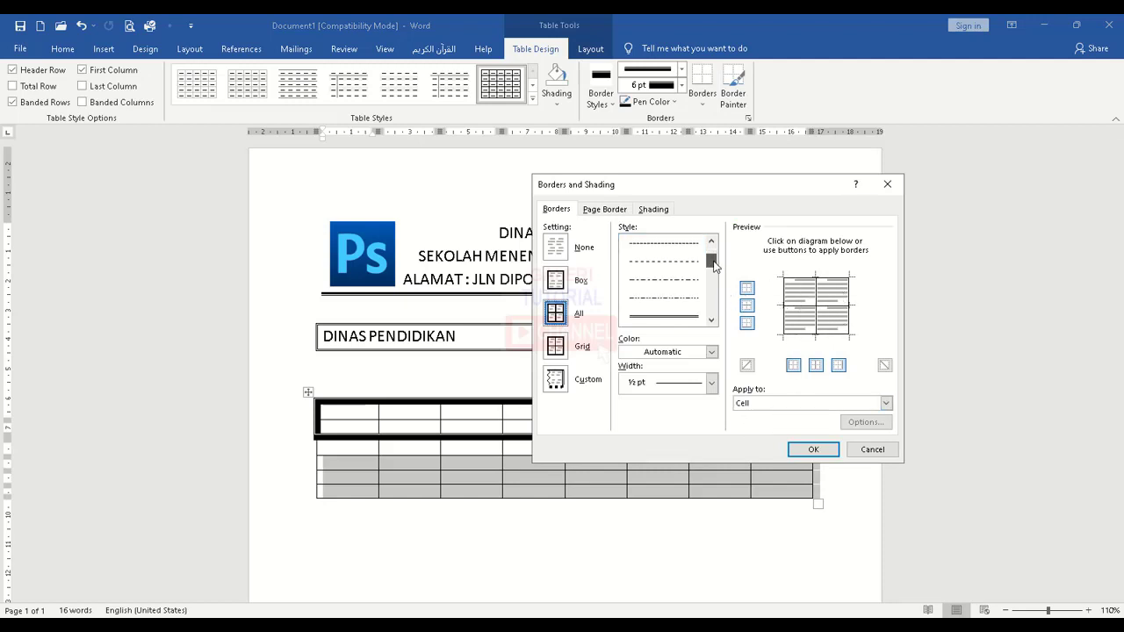
click(693, 312)
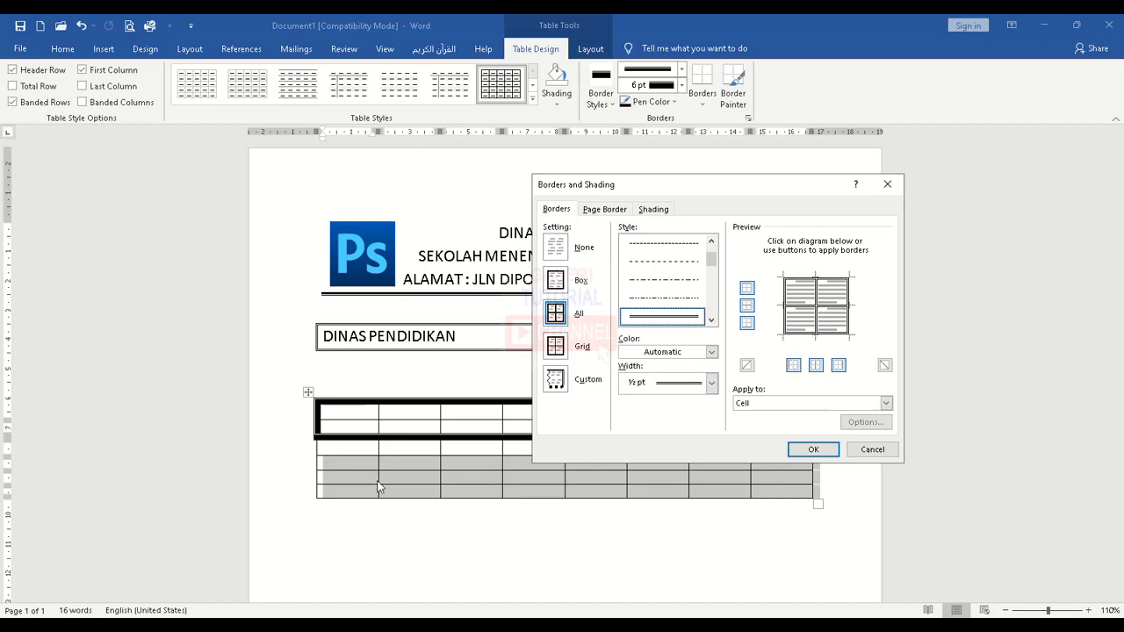
click(816, 365)
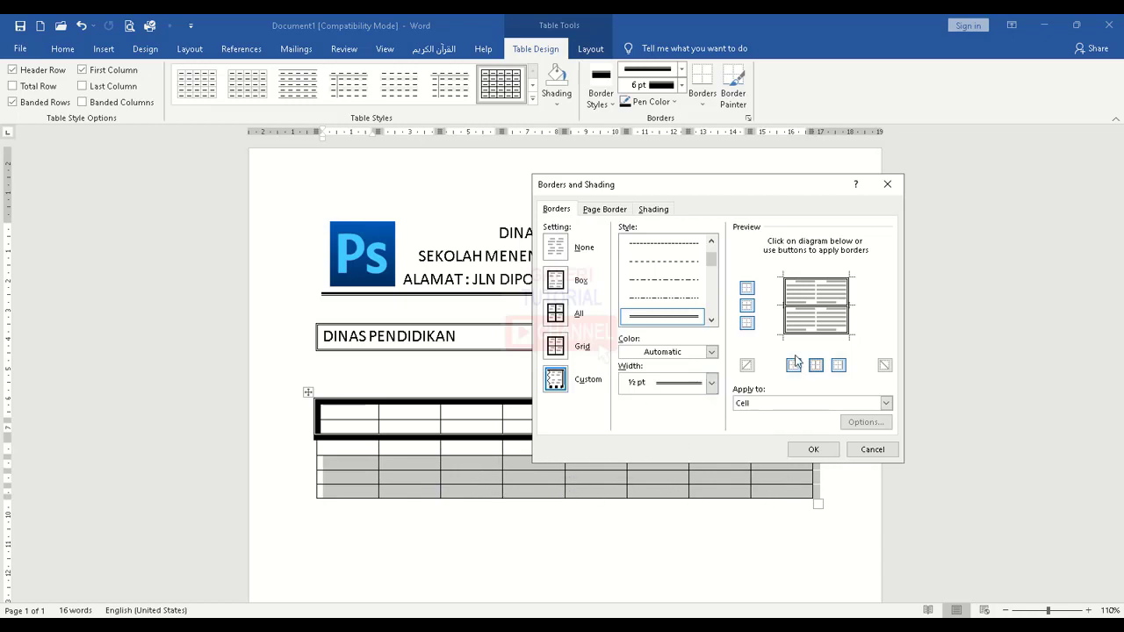
click(748, 306)
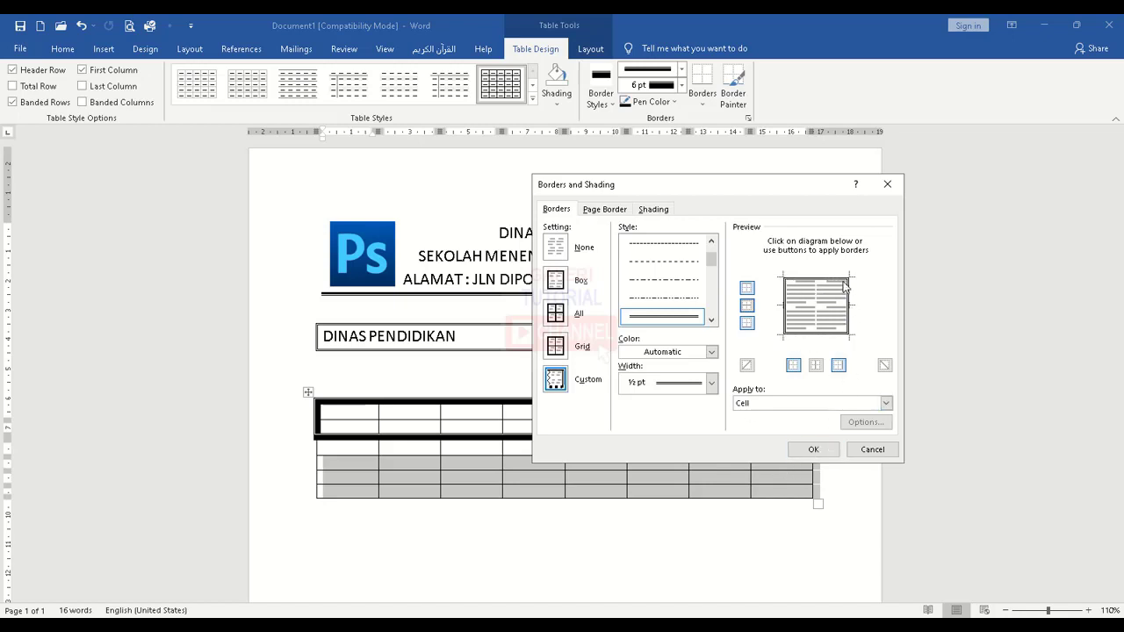
click(813, 448)
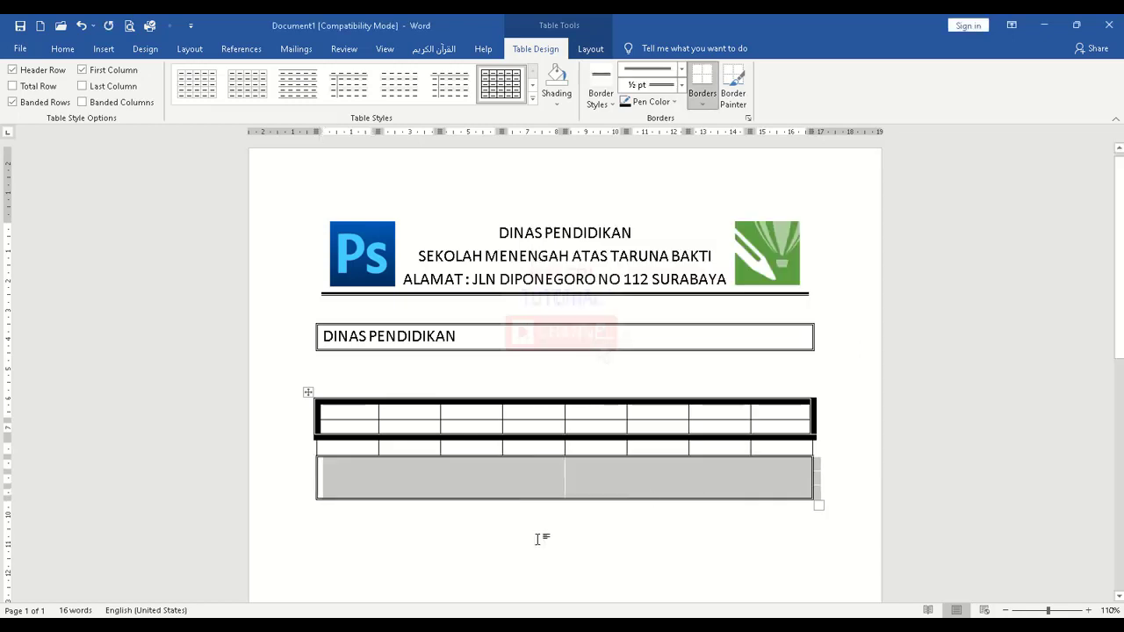
click(497, 497)
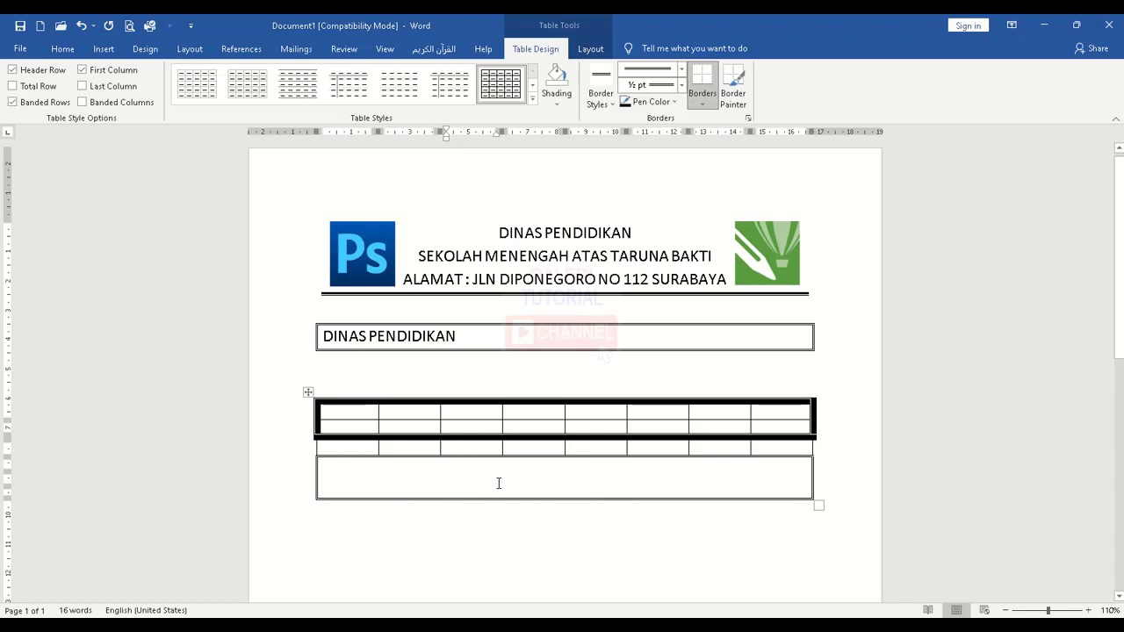
click(476, 466)
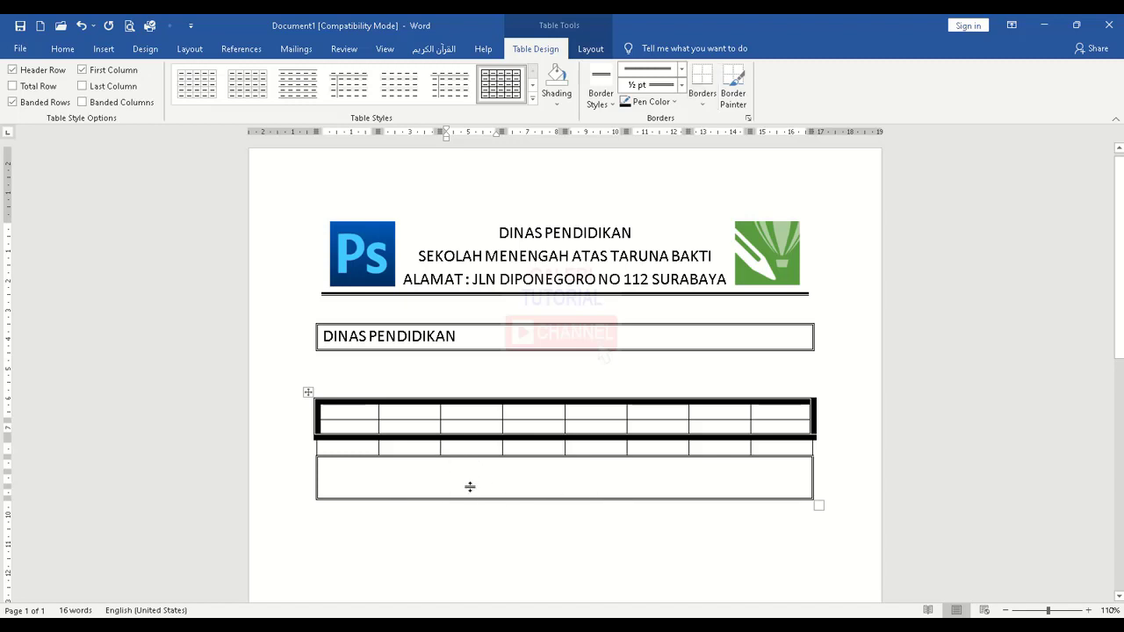
click(472, 489)
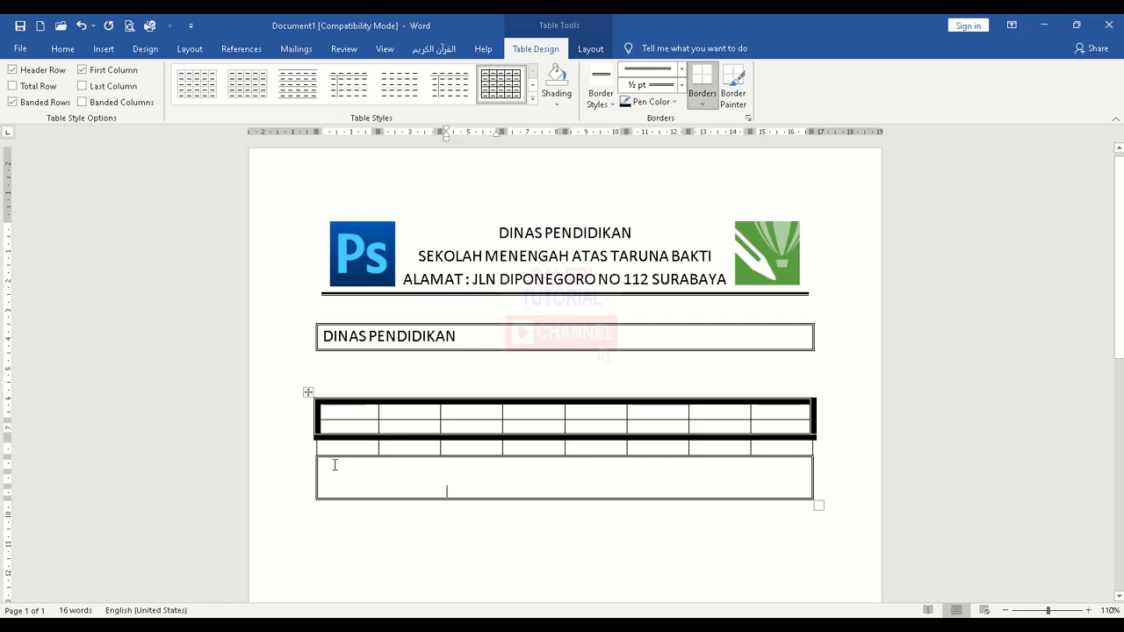
Add ½ pt fine-dashed inside horizontal and vertical lines to the table's last three rows, and deselect the table
drag(323, 465, 796, 492)
click(702, 99)
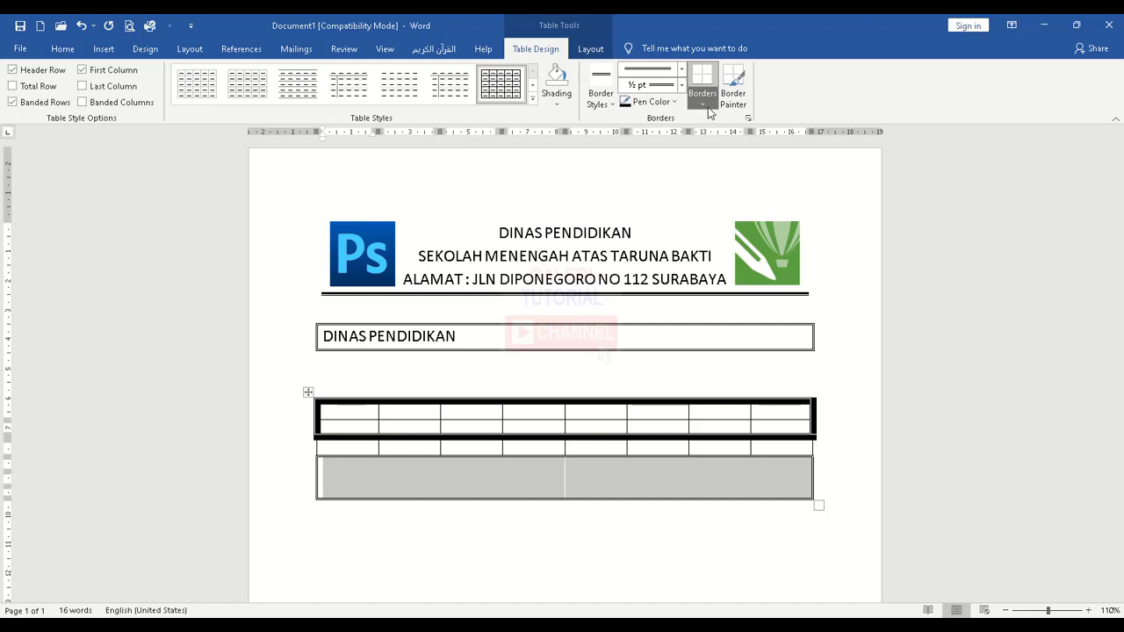
click(728, 377)
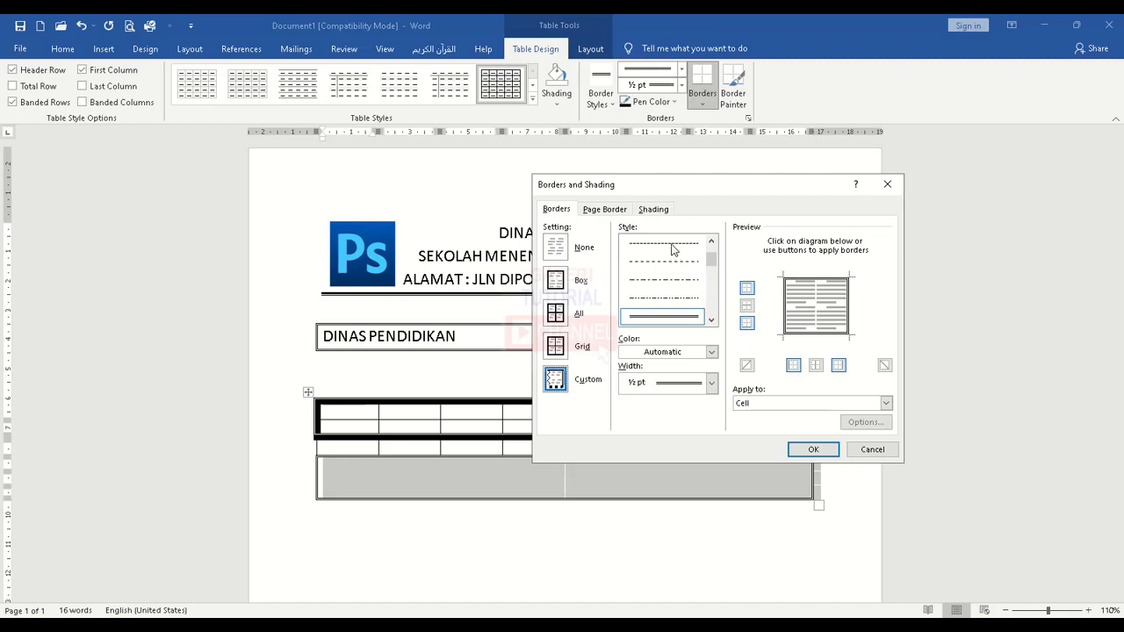
click(664, 280)
click(747, 306)
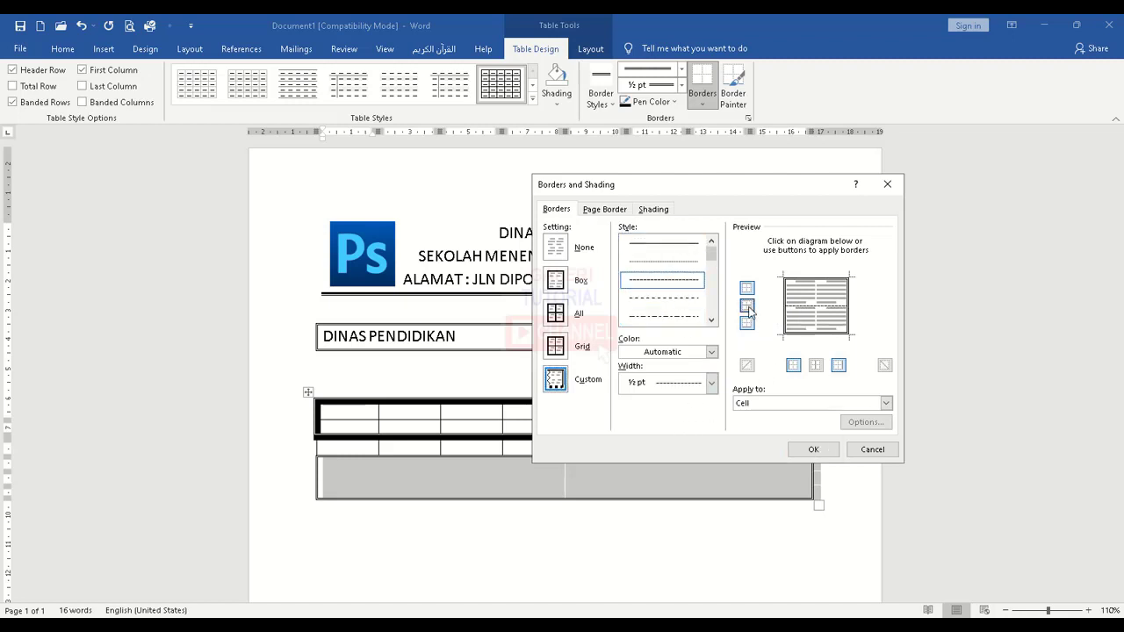
click(816, 365)
click(814, 450)
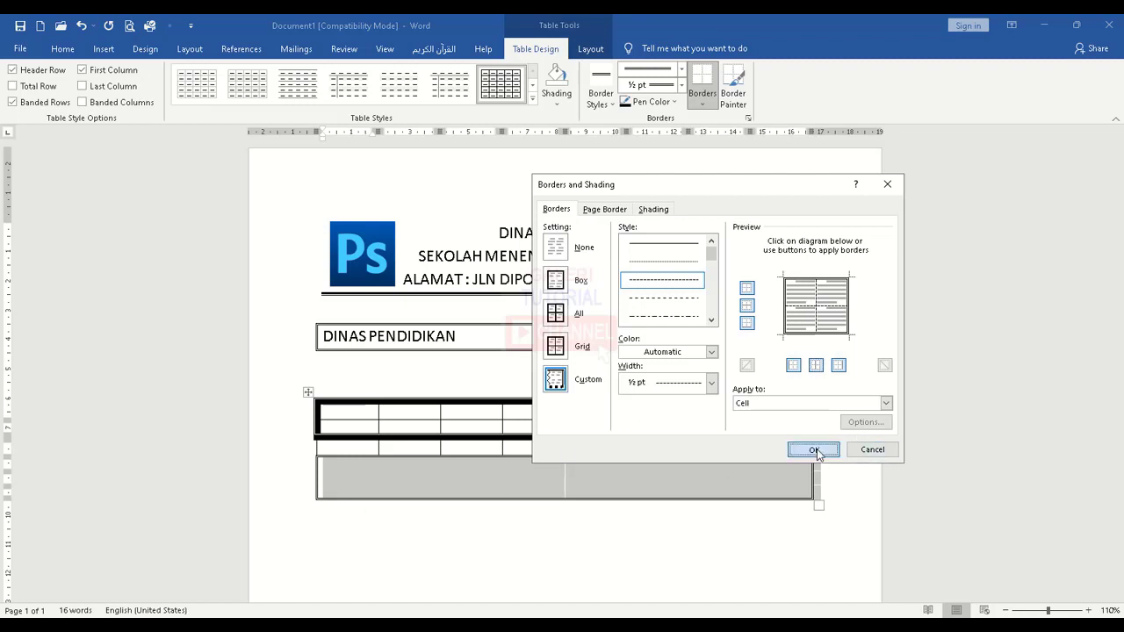
click(524, 582)
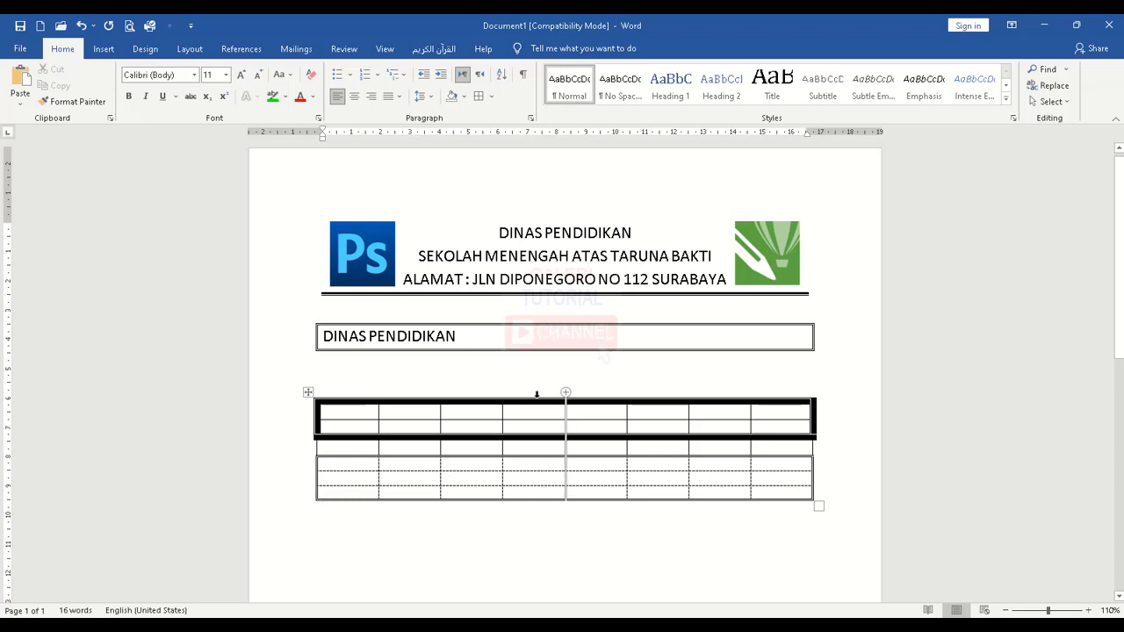
scroll(515, 509, down, 1)
scroll(515, 509, up, 1)
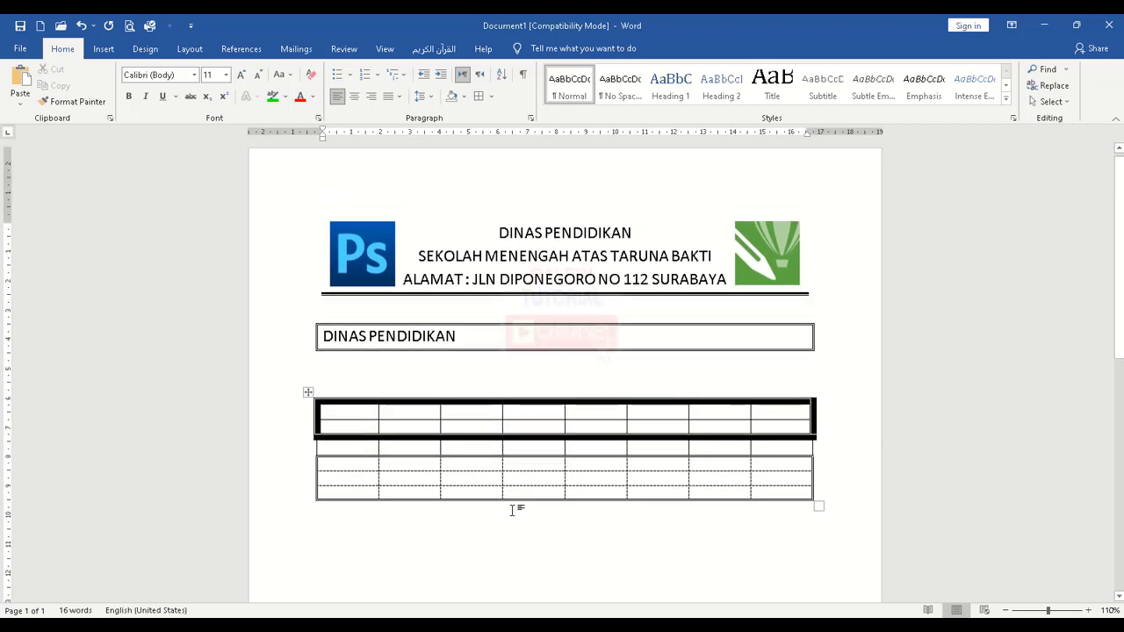